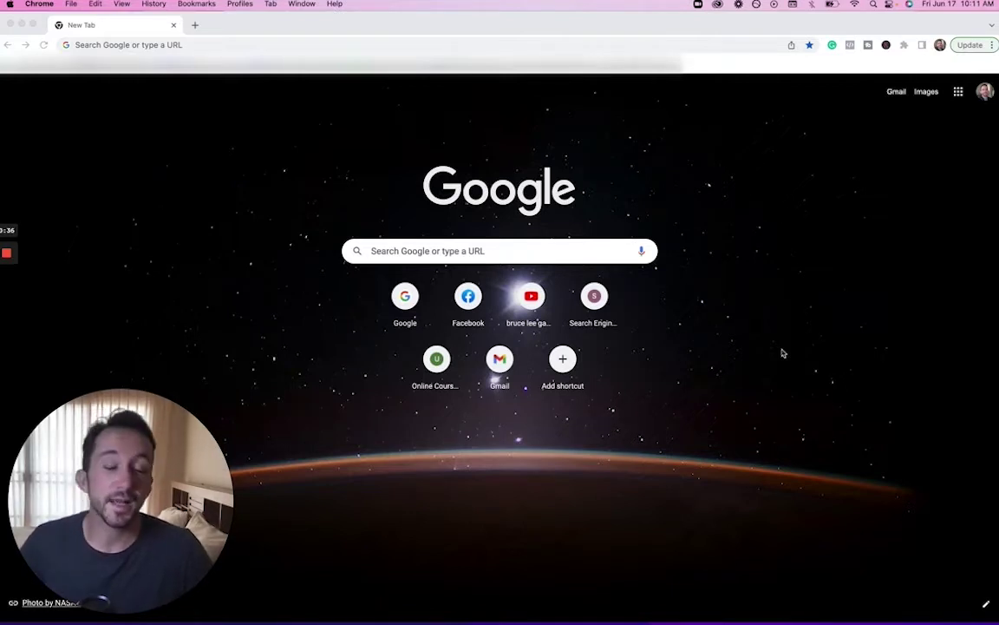
- Load canva.com in Chrome and scroll down the Canva home page
{"action": "key", "text": "super+l"}
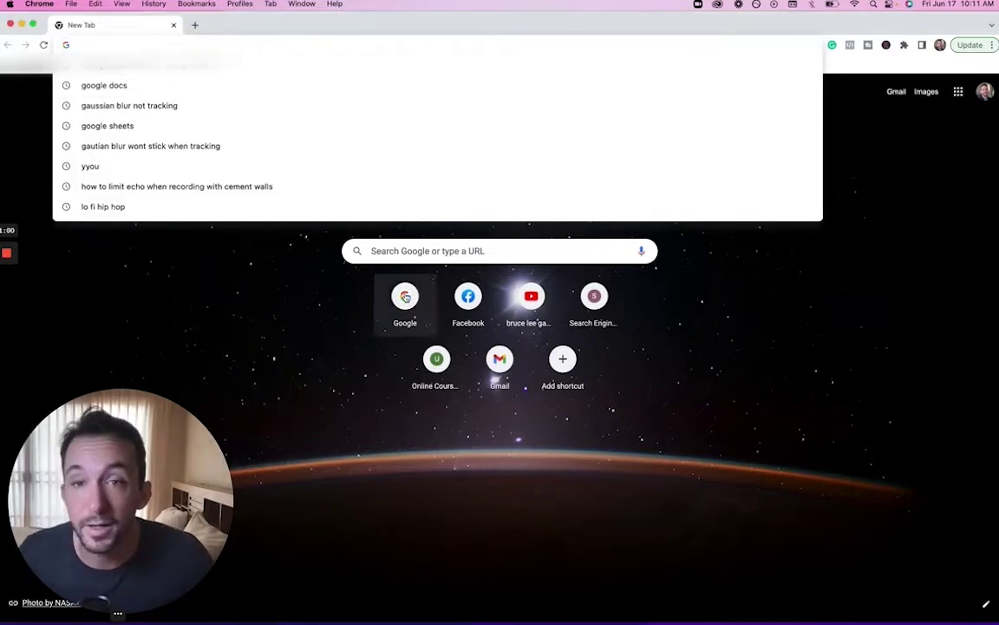
{"action": "type", "text": "canva.com"}
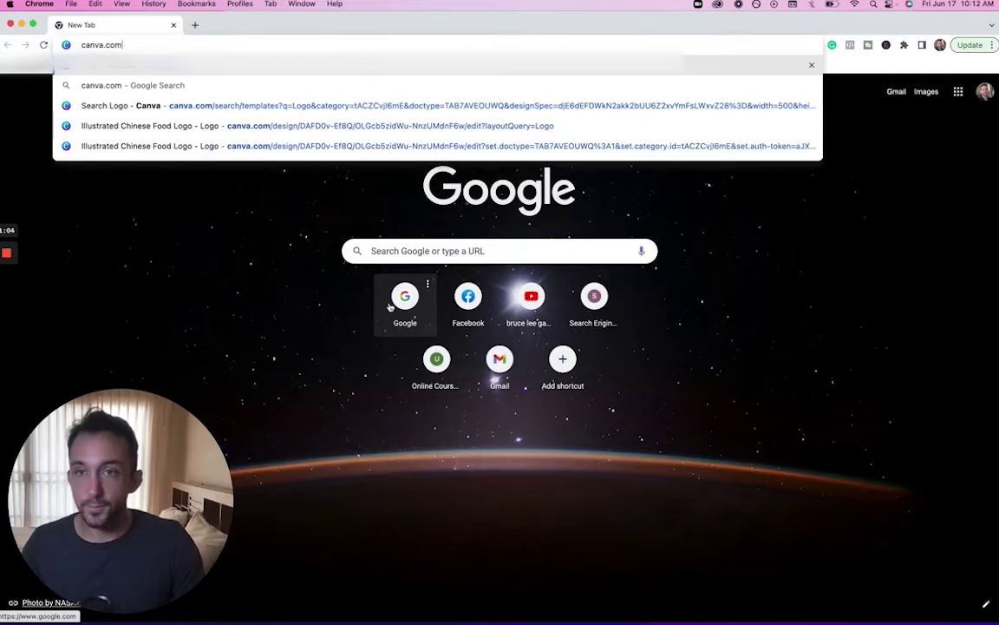
{"action": "key", "text": "Return"}
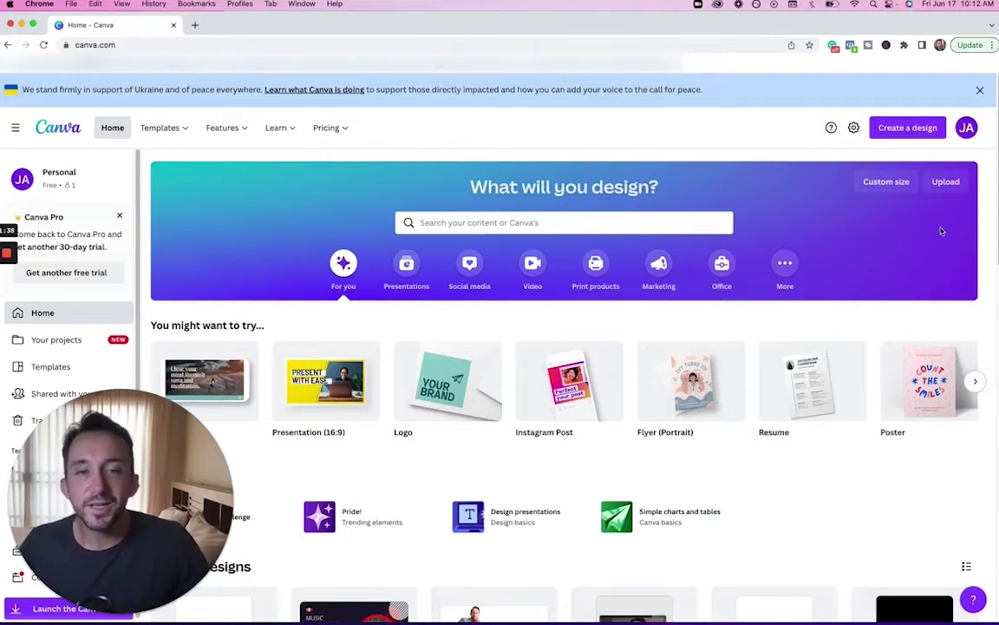
{"action": "scroll", "coordinate": [656, 228], "scroll_direction": "down", "scroll_amount": 1}
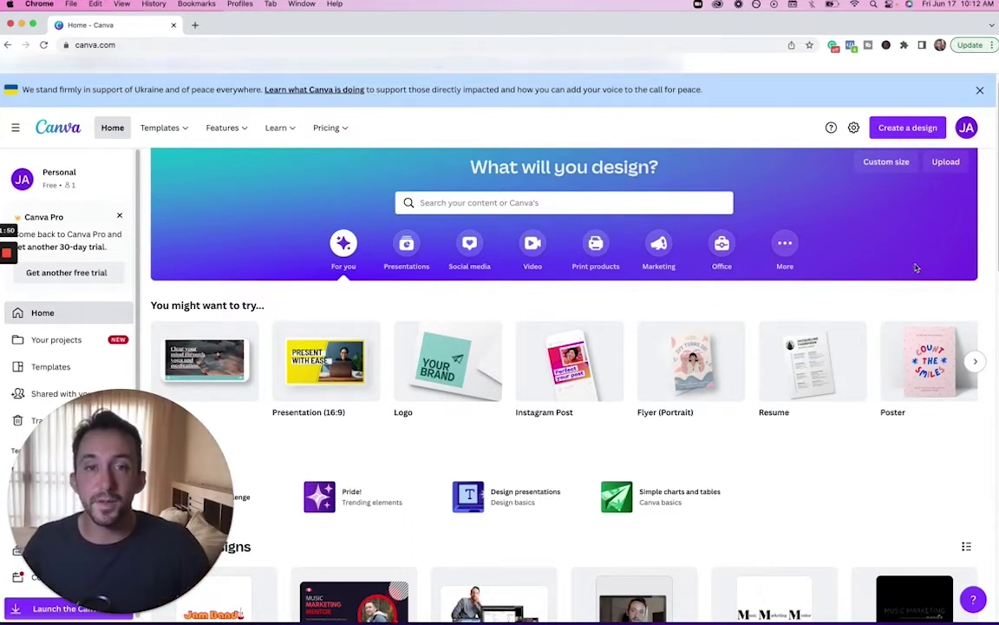
- Search Canva's templates for 'band logo' and pick the Band Logo suggestion
{"action": "left_click", "coordinate": [685, 202]}
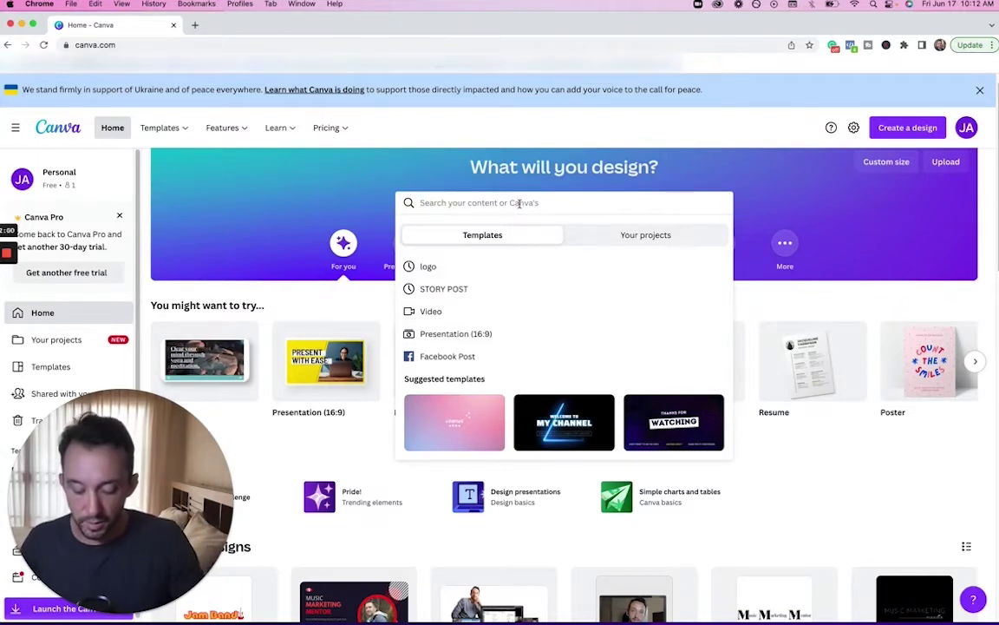
{"action": "type", "text": "logo"}
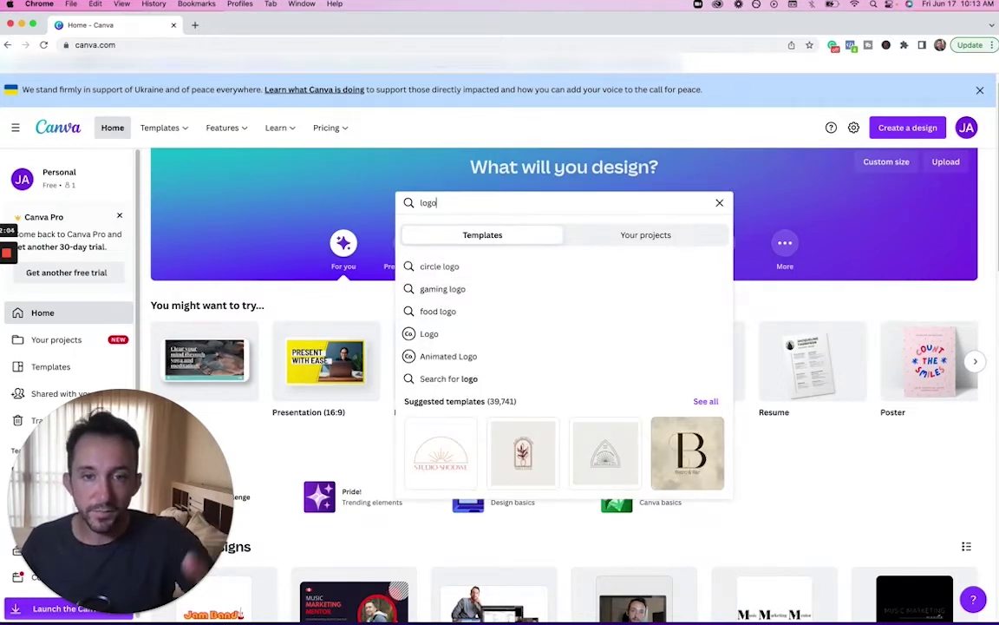
{"action": "key", "text": "BackSpace"}
{"action": "key", "text": "BackSpace"}
{"action": "key", "text": "BackSpace"}
{"action": "key", "text": "BackSpace"}
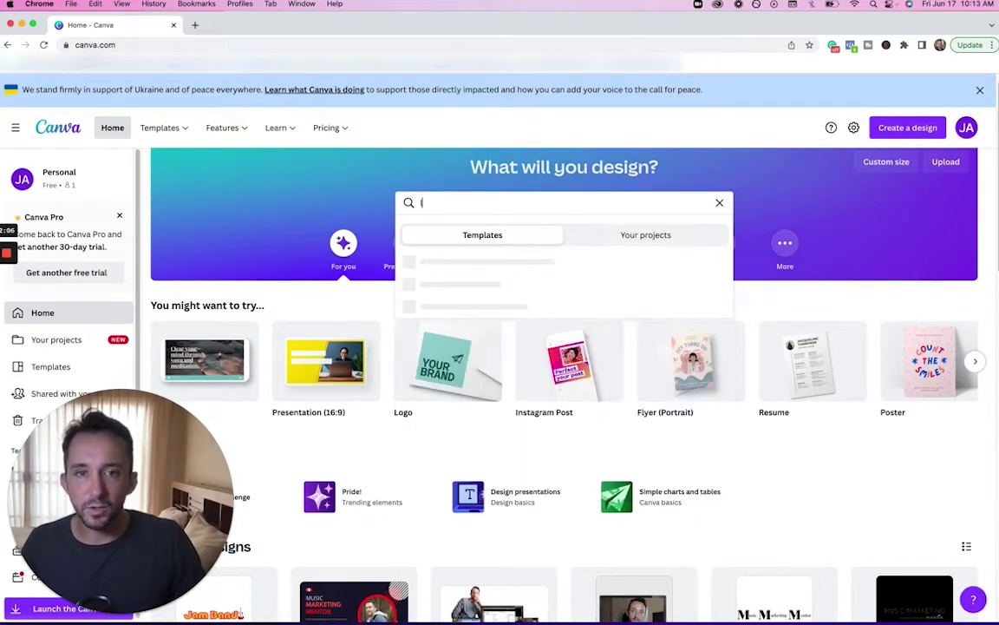
{"action": "type", "text": "band logo"}
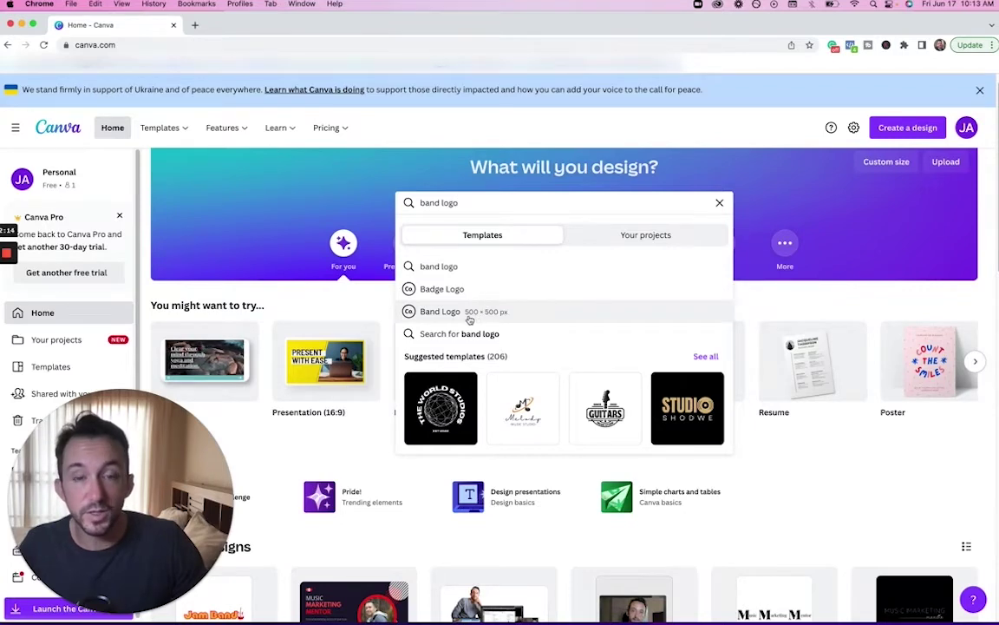
{"action": "left_click", "coordinate": [441, 311]}
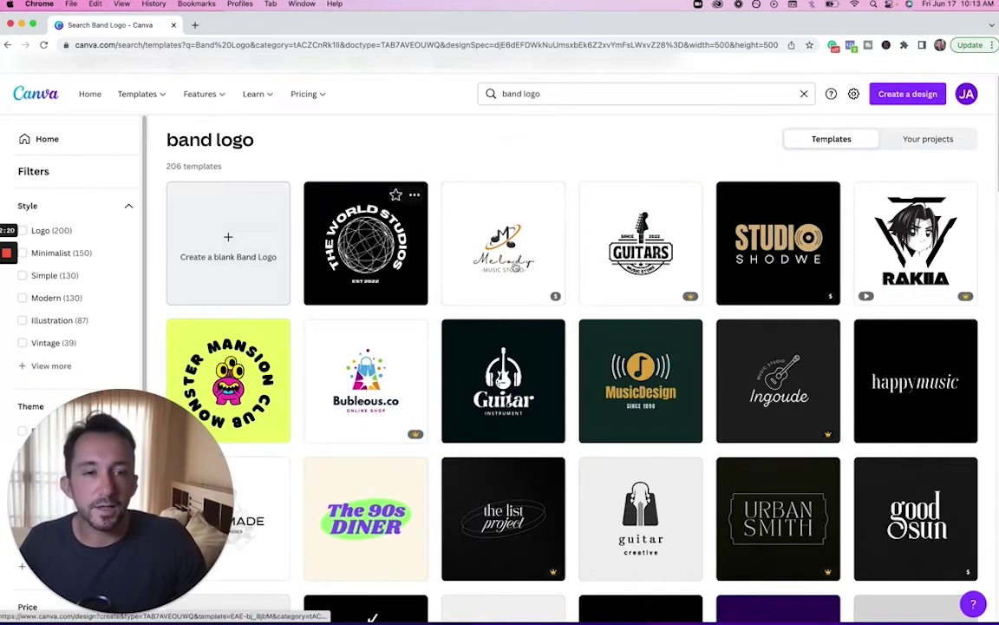
{"action": "scroll", "coordinate": [734, 407], "scroll_direction": "down", "scroll_amount": 2}
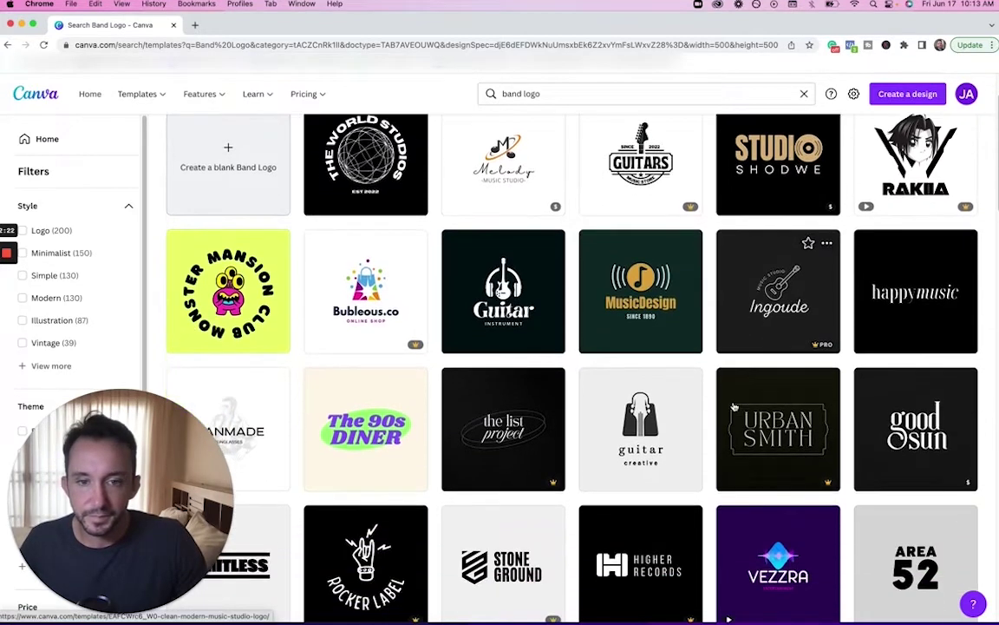
{"action": "scroll", "coordinate": [716, 223], "scroll_direction": "up", "scroll_amount": 1}
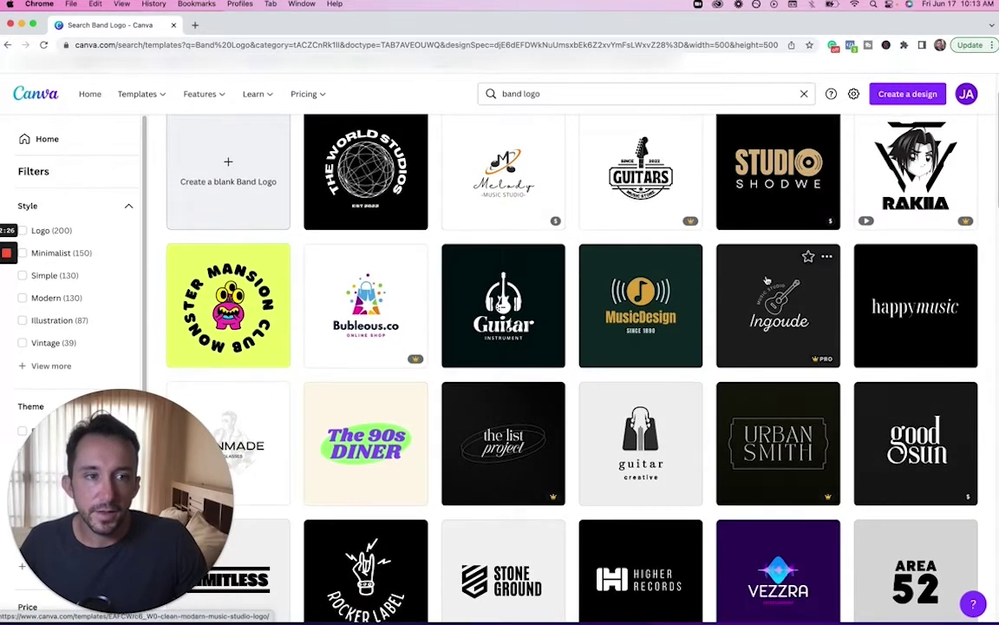
{"action": "scroll", "coordinate": [767, 280], "scroll_direction": "down", "scroll_amount": 1}
{"action": "scroll", "coordinate": [609, 339], "scroll_direction": "down", "scroll_amount": 2}
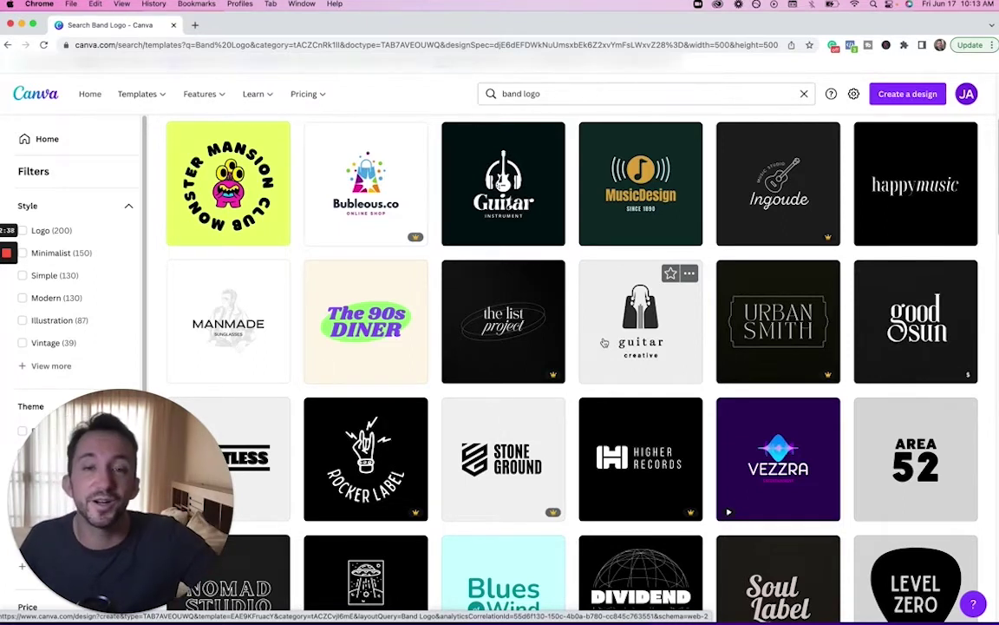
{"action": "scroll", "coordinate": [772, 398], "scroll_direction": "down", "scroll_amount": 2}
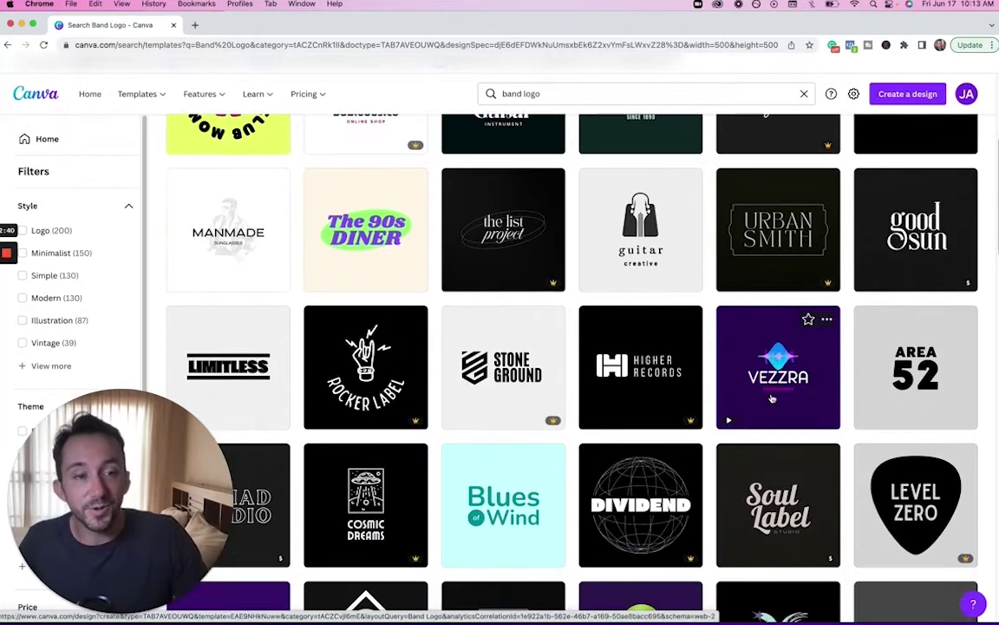
{"action": "scroll", "coordinate": [772, 398], "scroll_direction": "down", "scroll_amount": 10}
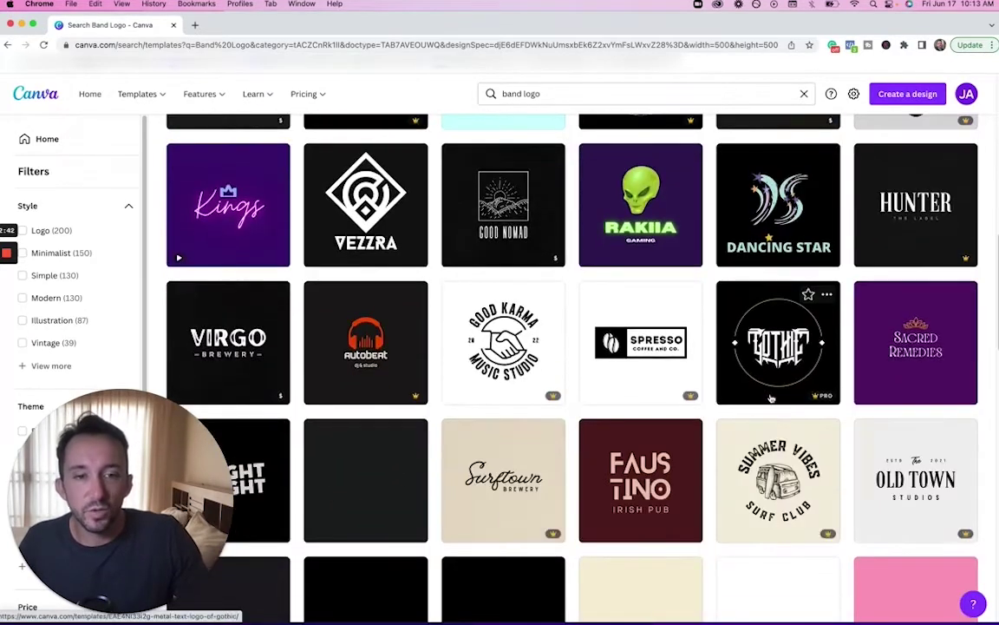
{"action": "scroll", "coordinate": [772, 399], "scroll_direction": "down", "scroll_amount": 6}
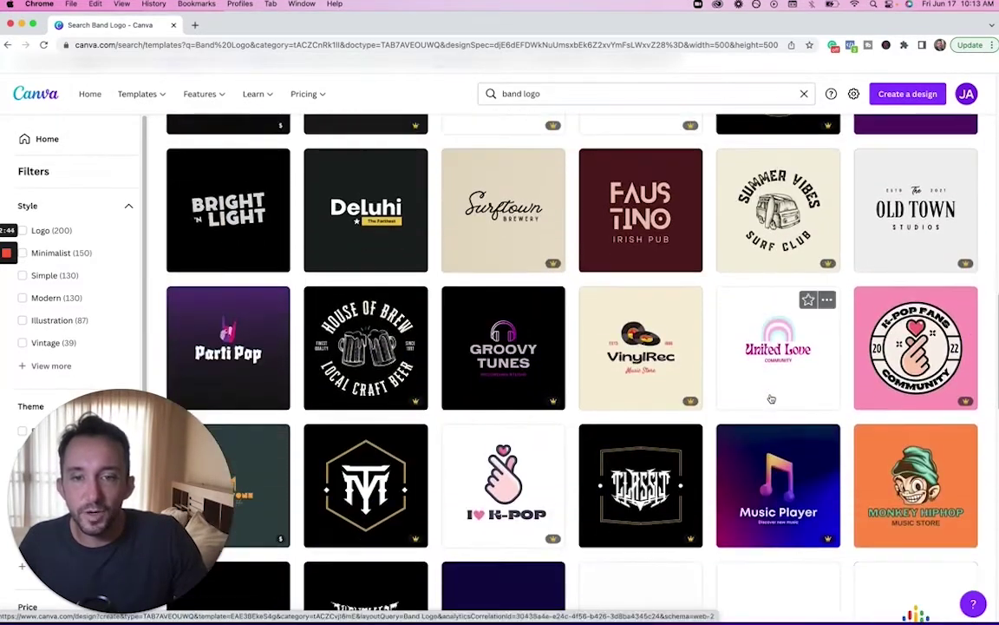
{"action": "scroll", "coordinate": [771, 399], "scroll_direction": "down", "scroll_amount": 5}
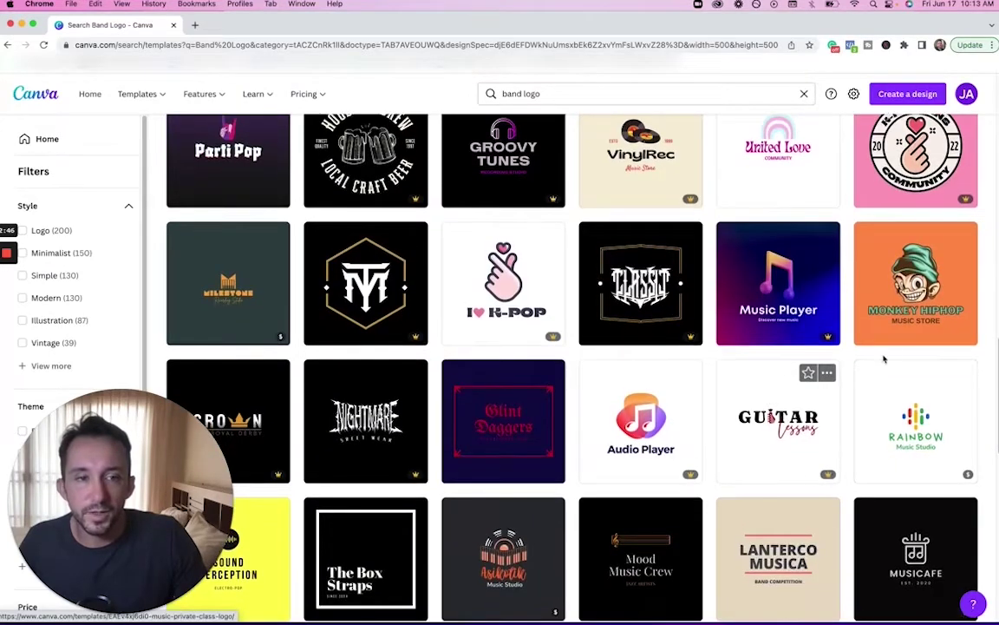
{"action": "scroll", "coordinate": [700, 452], "scroll_direction": "down", "scroll_amount": 5}
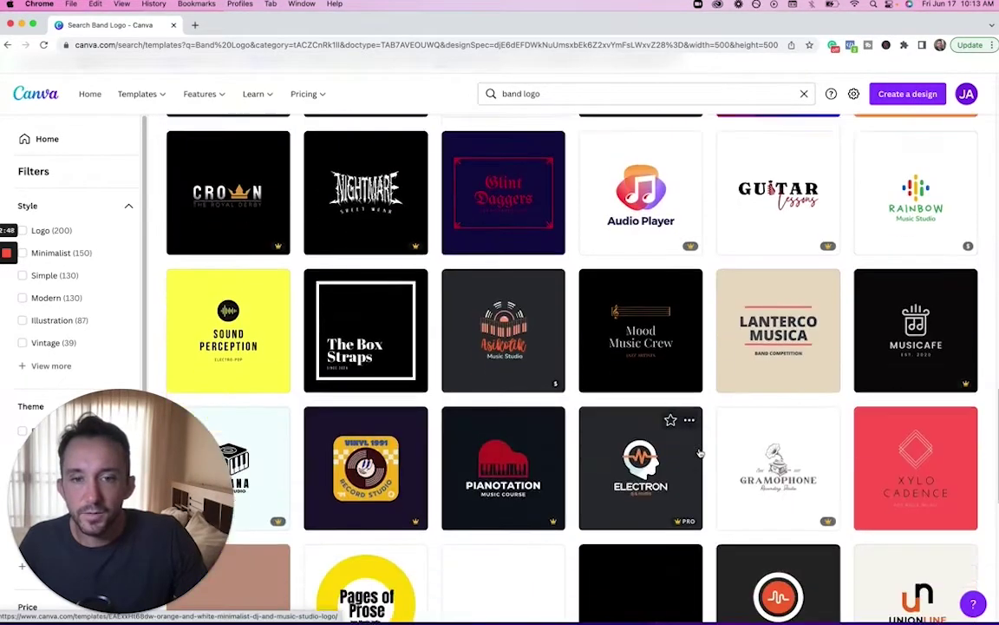
{"action": "scroll", "coordinate": [700, 452], "scroll_direction": "down", "scroll_amount": 1}
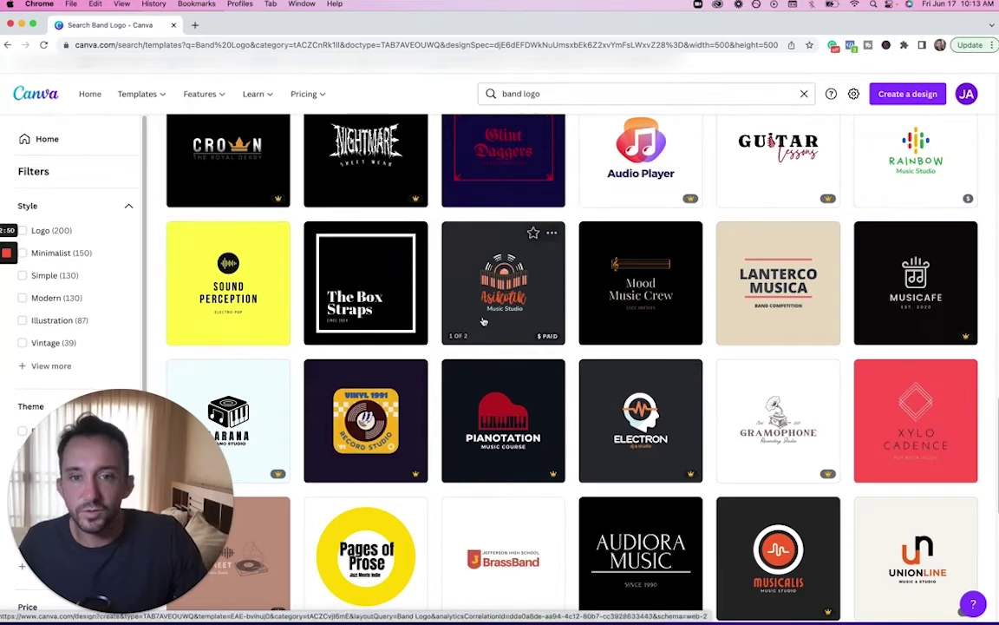
{"action": "scroll", "coordinate": [491, 424], "scroll_direction": "down", "scroll_amount": 5}
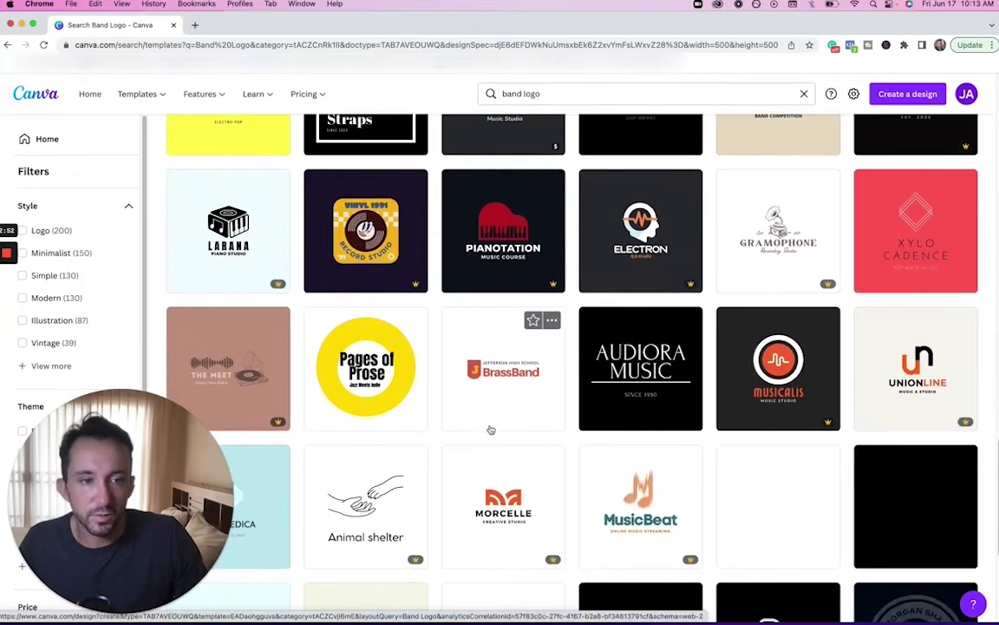
{"action": "scroll", "coordinate": [491, 430], "scroll_direction": "down", "scroll_amount": 5}
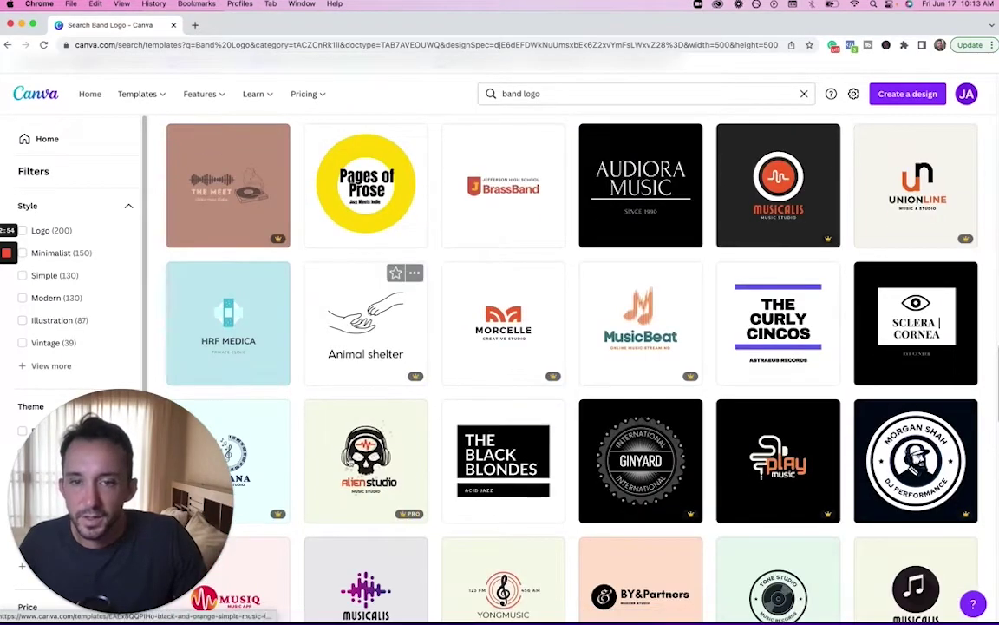
{"action": "scroll", "coordinate": [523, 490], "scroll_direction": "down", "scroll_amount": 10}
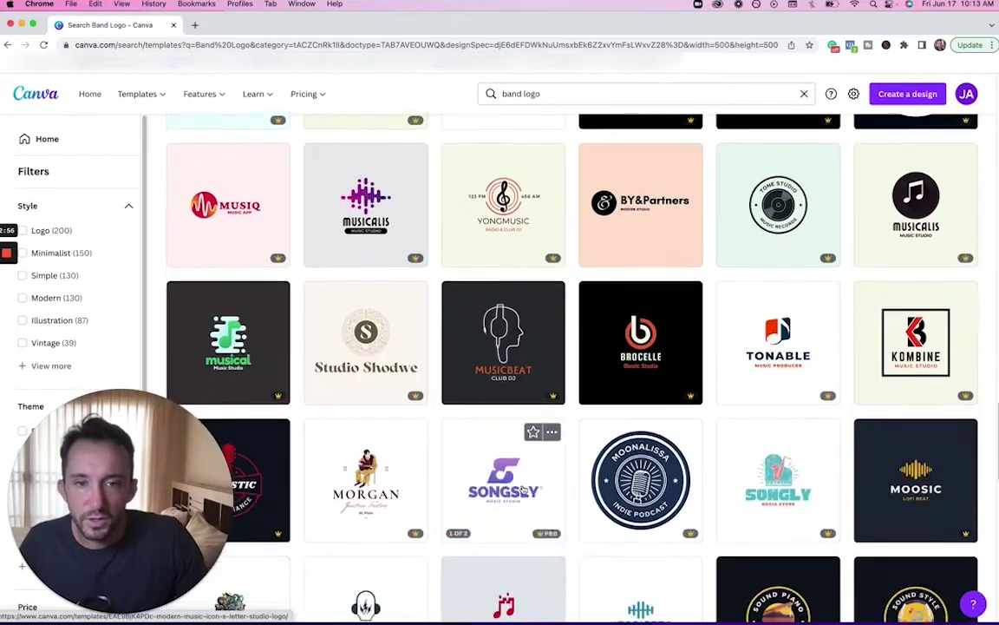
{"action": "scroll", "coordinate": [524, 490], "scroll_direction": "up", "scroll_amount": 15}
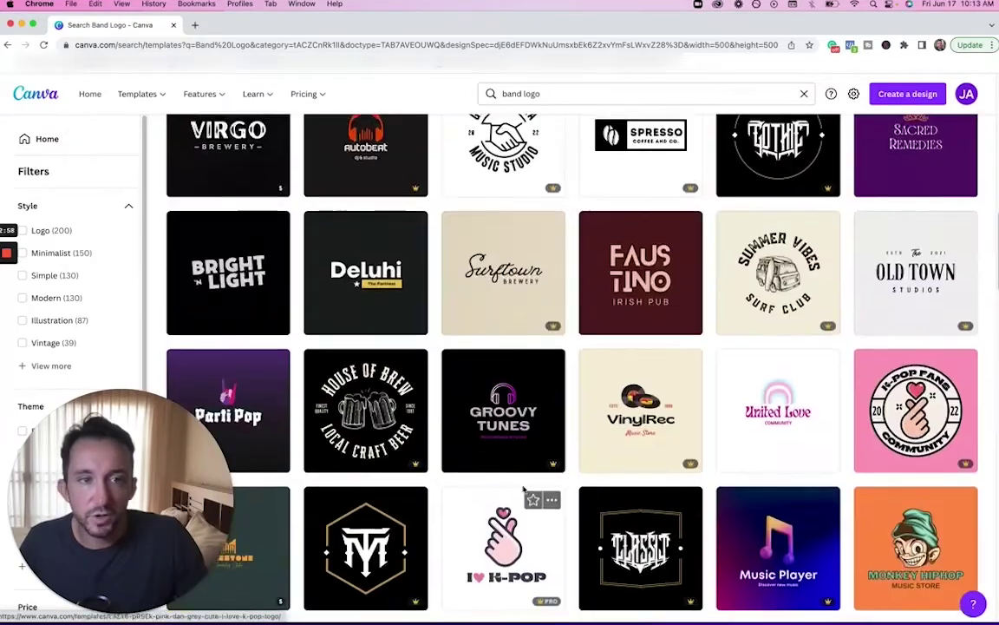
{"action": "scroll", "coordinate": [523, 490], "scroll_direction": "up", "scroll_amount": 8}
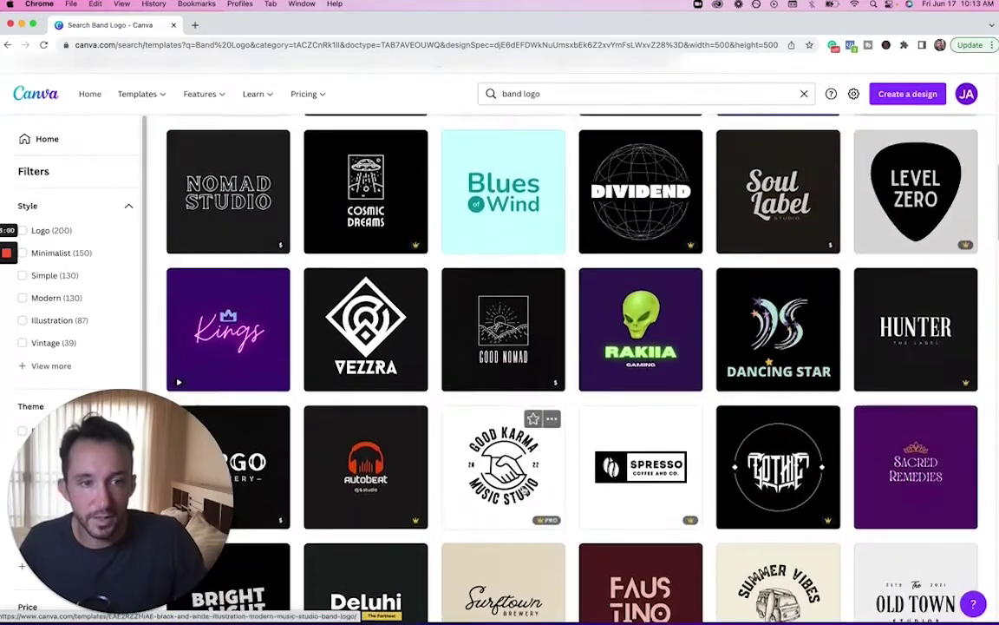
{"action": "scroll", "coordinate": [524, 491], "scroll_direction": "up", "scroll_amount": 8}
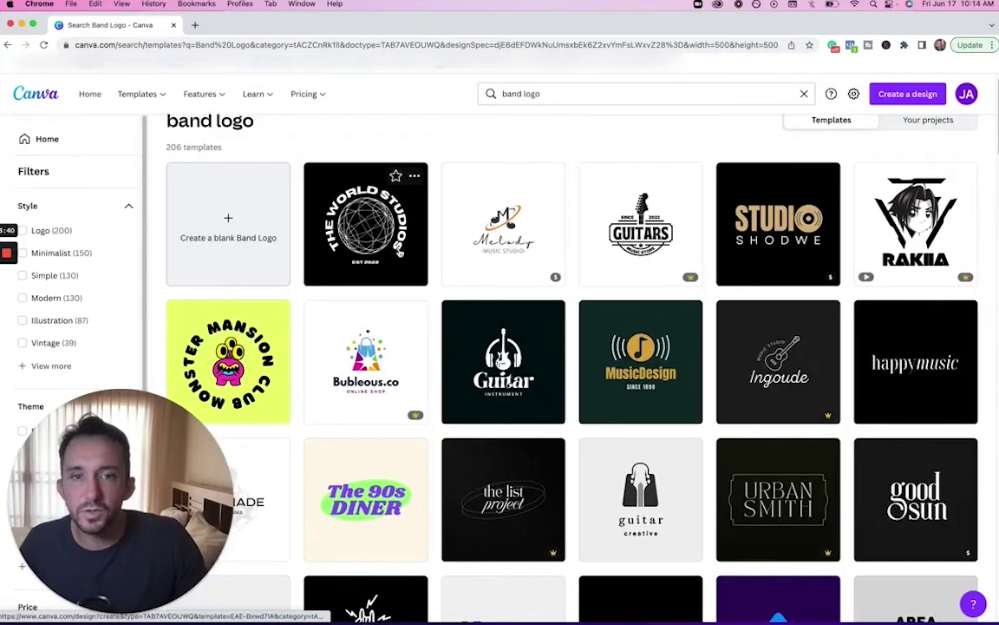
- Open The World Studios globe logo template and nudge its curved title lower
{"action": "left_click", "coordinate": [401, 252]}
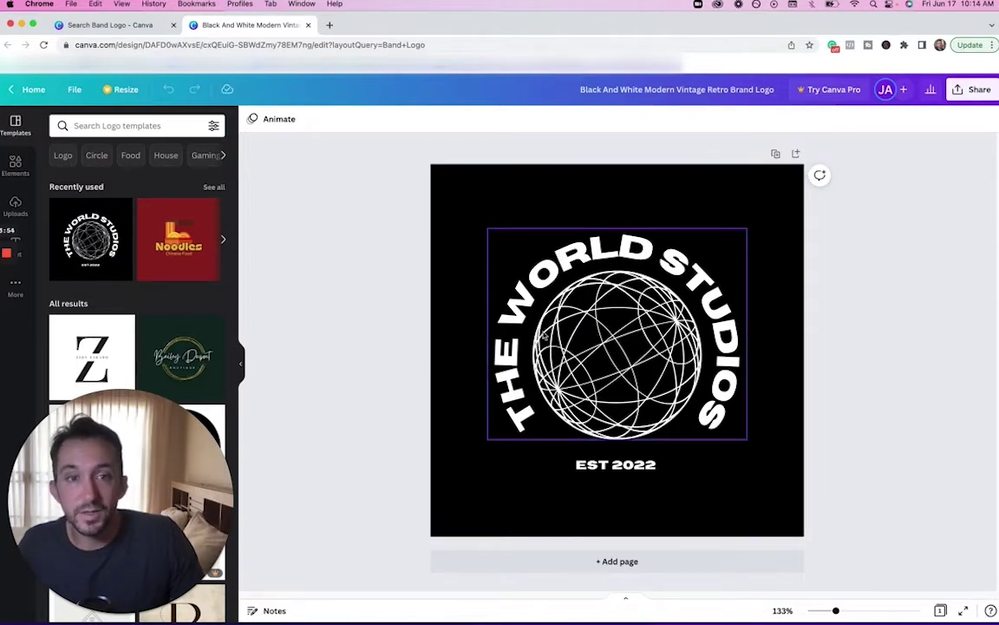
{"action": "mouse_move", "coordinate": [609, 351]}
{"action": "left_mouse_down"}
{"action": "mouse_move", "coordinate": [567, 310]}
{"action": "mouse_move", "coordinate": [634, 294]}
{"action": "mouse_move", "coordinate": [639, 335]}
{"action": "mouse_move", "coordinate": [520, 309]}
{"action": "mouse_move", "coordinate": [554, 434]}
{"action": "mouse_move", "coordinate": [674, 271]}
{"action": "mouse_move", "coordinate": [591, 315]}
{"action": "mouse_move", "coordinate": [605, 339]}
{"action": "mouse_move", "coordinate": [627, 318]}
{"action": "mouse_move", "coordinate": [605, 330]}
{"action": "left_mouse_up"}
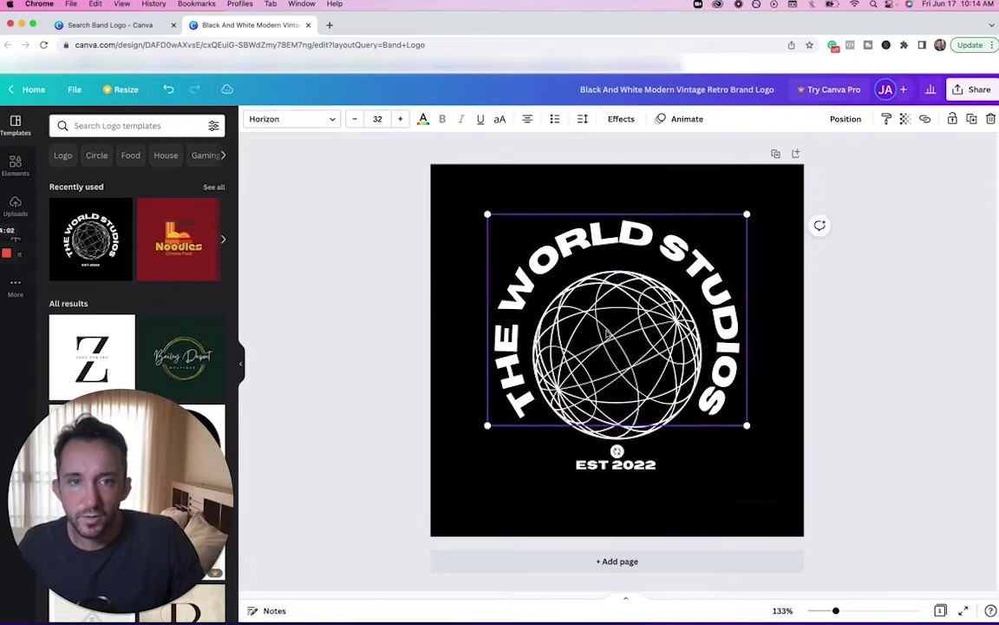
{"action": "left_click_drag", "start_coordinate": [543, 282], "coordinate": [543, 289]}
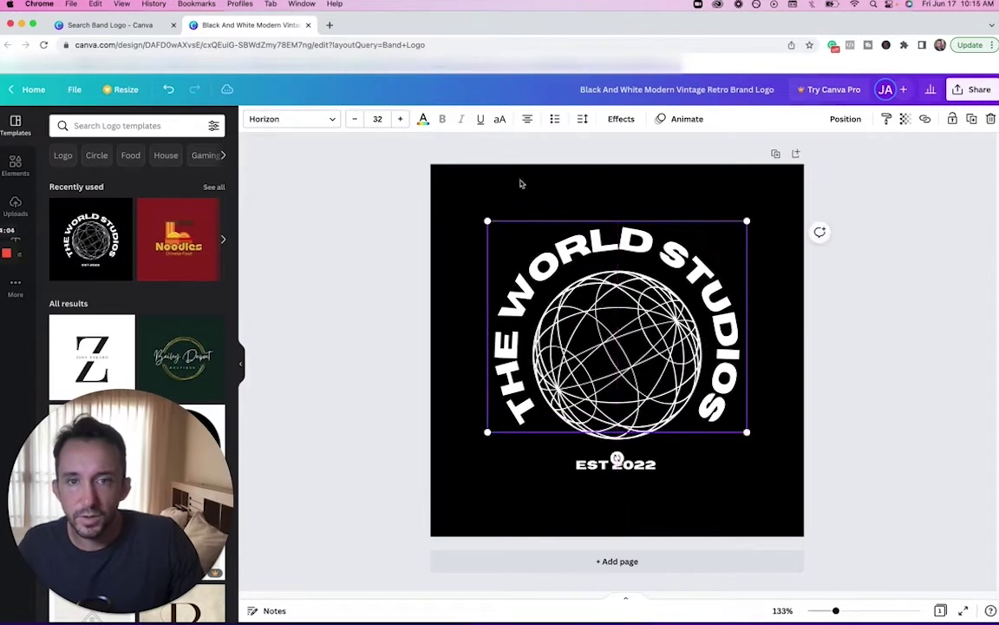
- Set the curved title's font size to 34.5 and centre it over the globe
{"action": "left_click", "coordinate": [355, 119]}
{"action": "left_click", "coordinate": [354, 119]}
{"action": "left_click", "coordinate": [355, 119]}
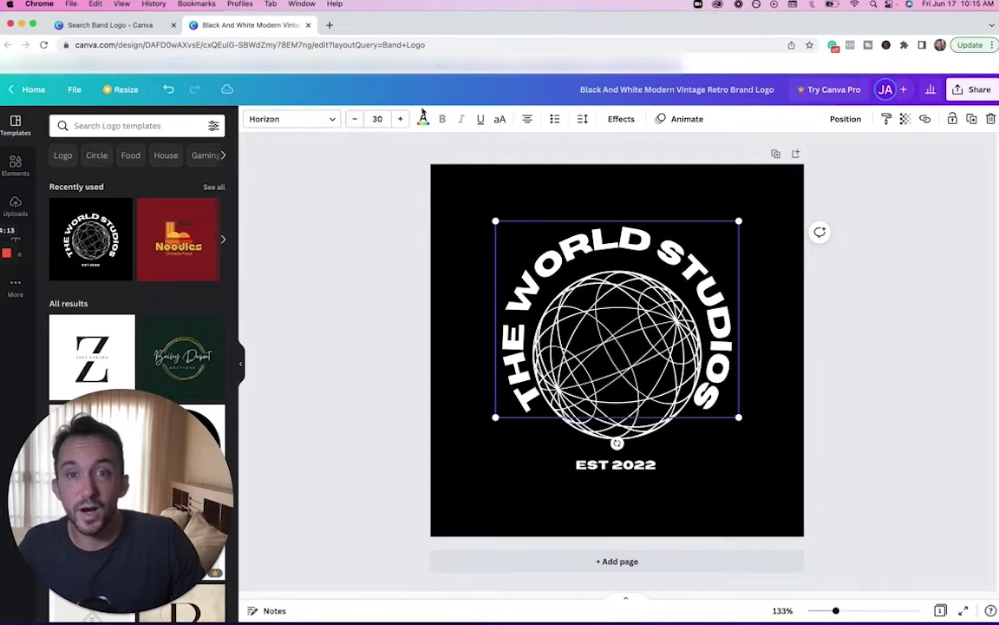
{"action": "left_click", "coordinate": [401, 119]}
{"action": "left_click", "coordinate": [401, 119]}
{"action": "left_click", "coordinate": [401, 118]}
{"action": "left_click", "coordinate": [401, 119]}
{"action": "left_click", "coordinate": [401, 118]}
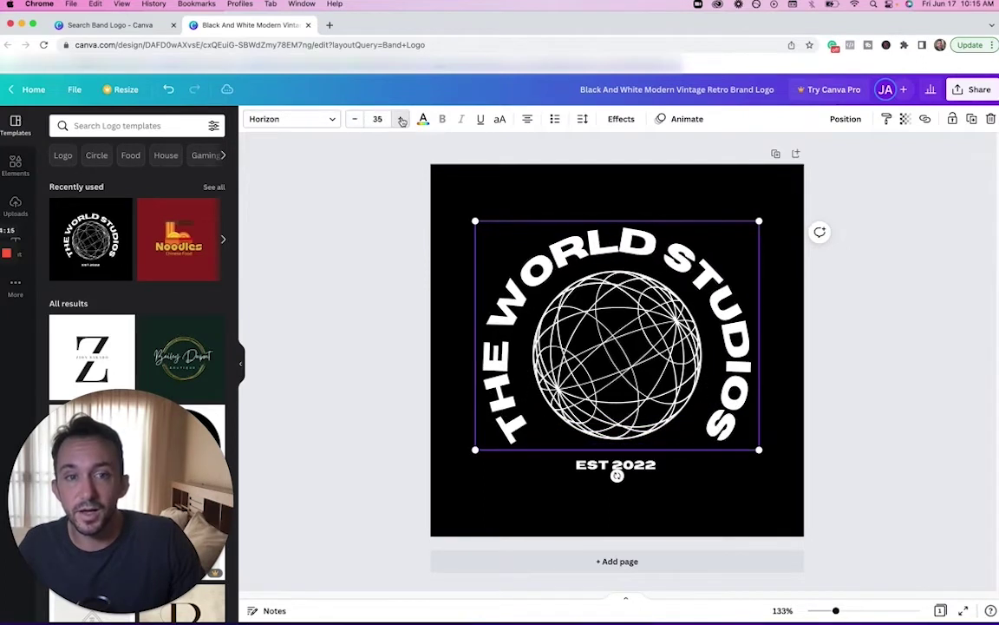
{"action": "mouse_move", "coordinate": [759, 450]}
{"action": "left_mouse_down"}
{"action": "mouse_move", "coordinate": [769, 461]}
{"action": "mouse_move", "coordinate": [754, 446]}
{"action": "left_mouse_up"}
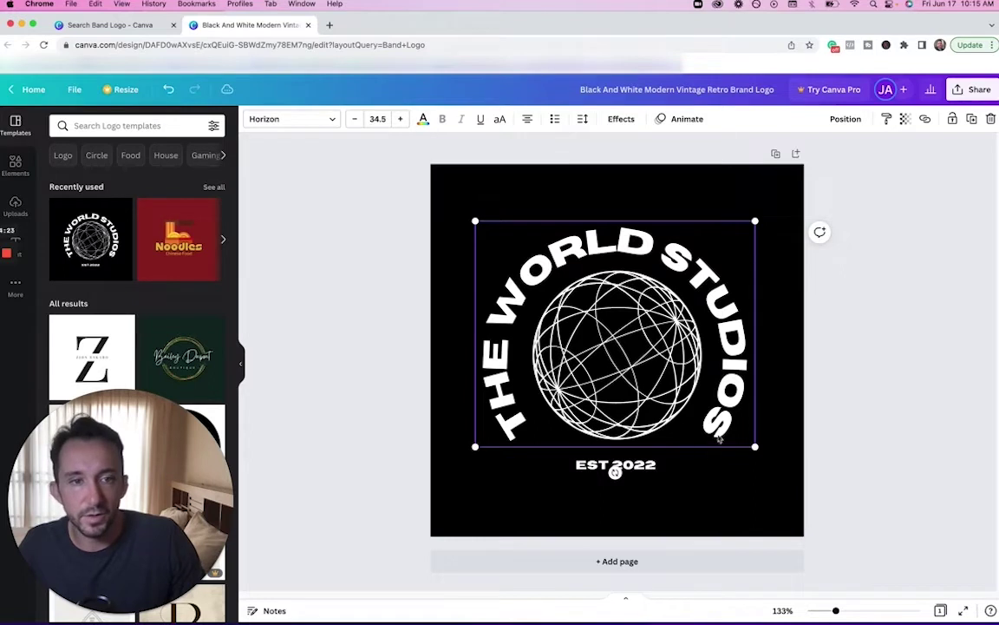
{"action": "left_click_drag", "start_coordinate": [675, 362], "coordinate": [679, 360]}
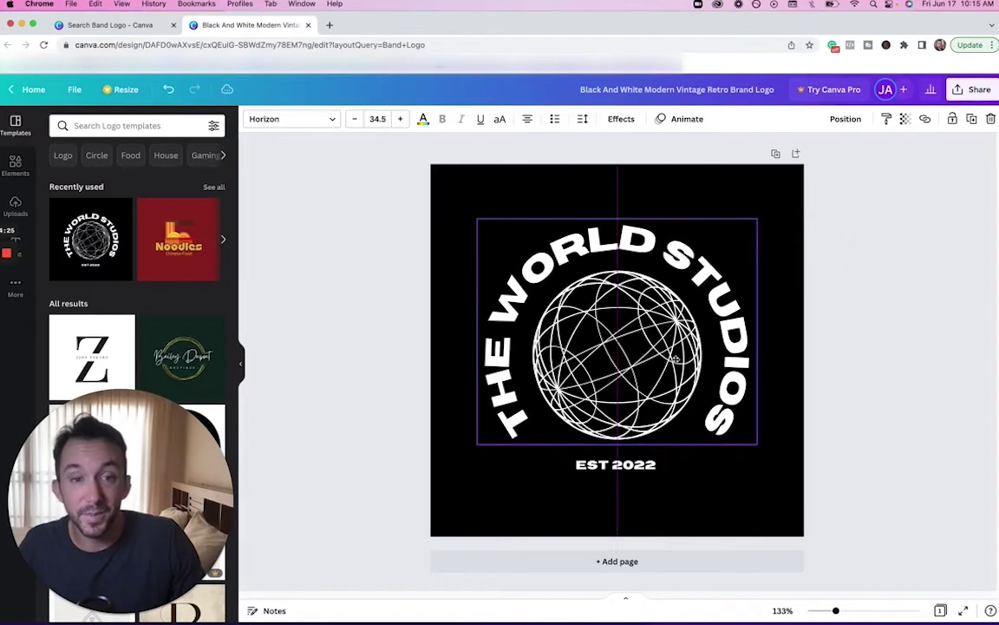
{"action": "left_click", "coordinate": [675, 359]}
- Enter the curved title's text and erase the words 'THE WORLD STUDIOS'
{"action": "double_click", "coordinate": [717, 431]}
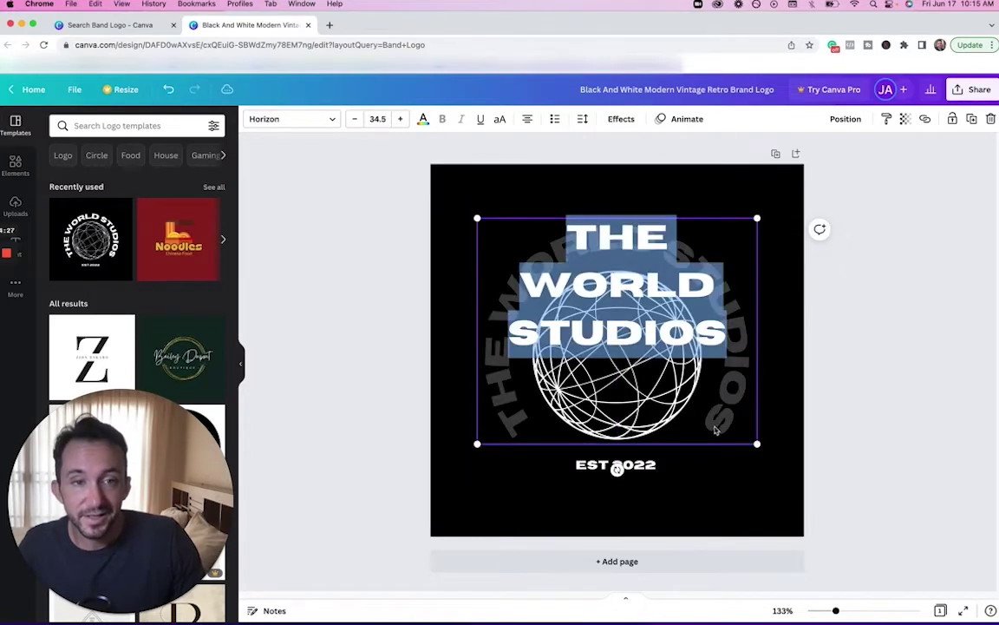
{"action": "key", "text": "BackSpace"}
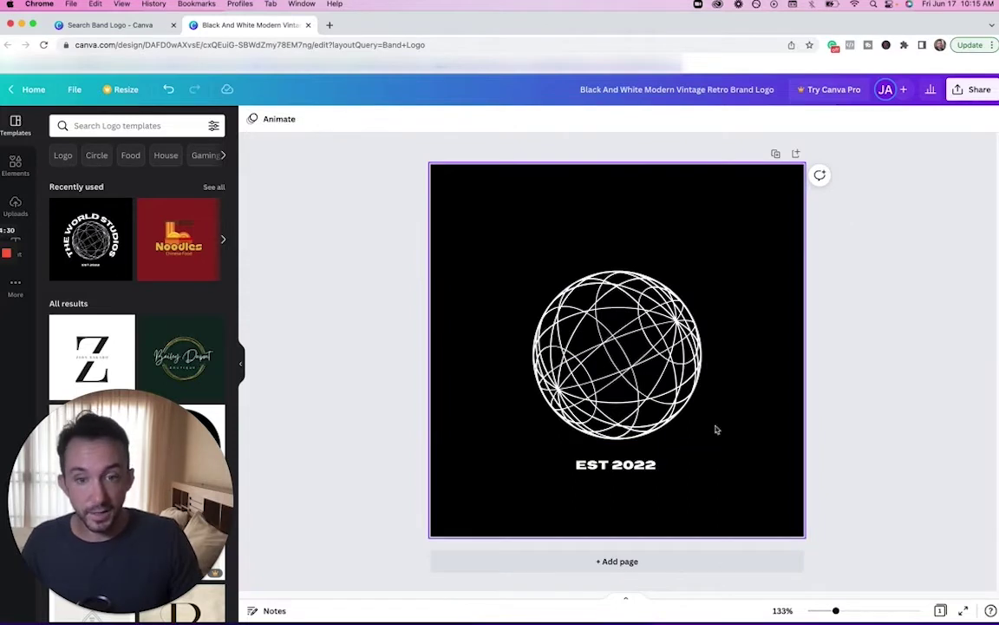
{"action": "key", "text": "super+z"}
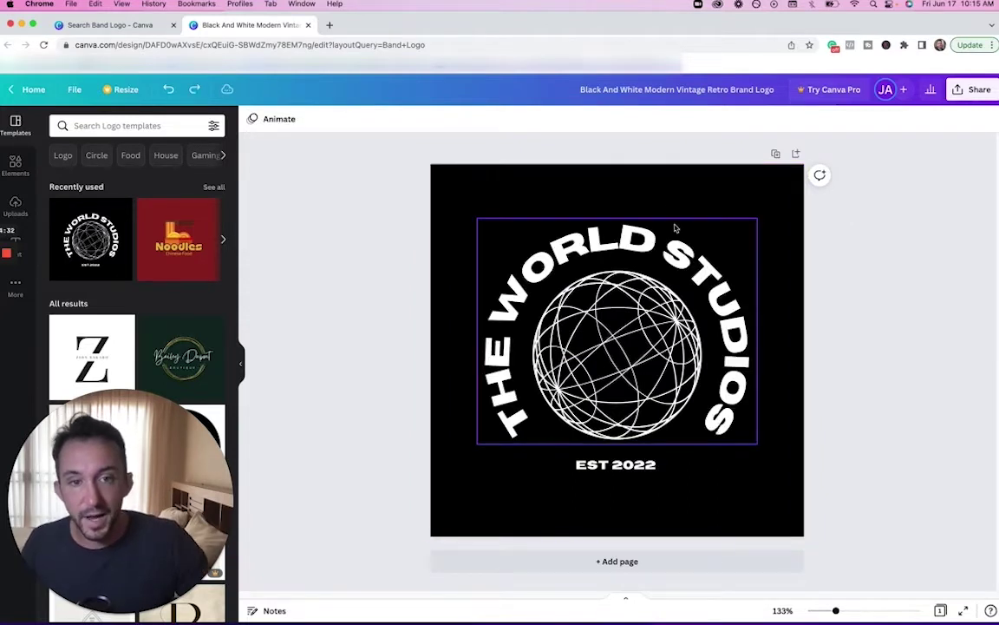
{"action": "left_click", "coordinate": [711, 431]}
{"action": "left_click", "coordinate": [740, 335]}
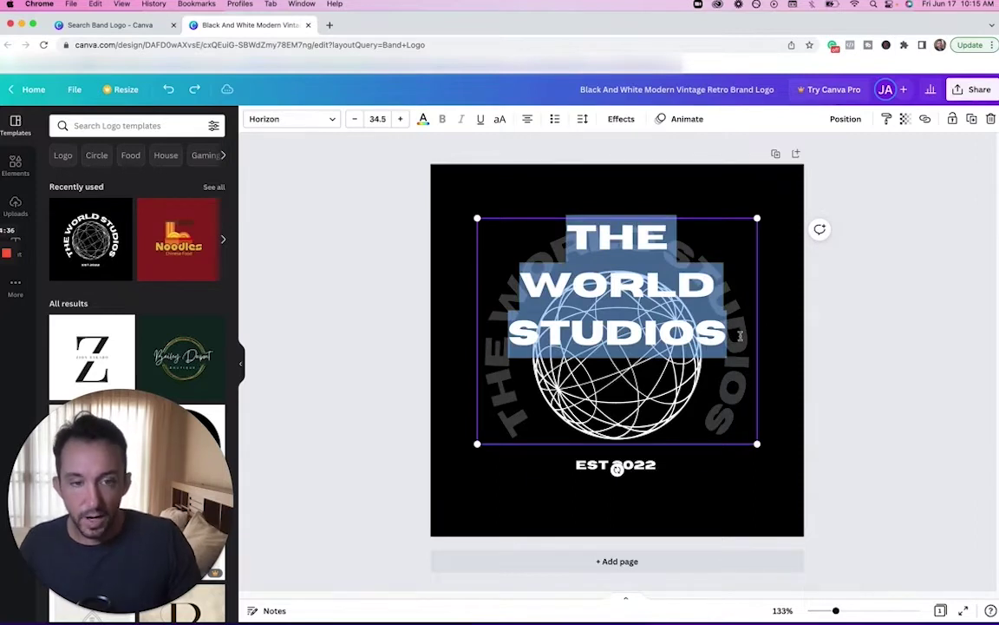
{"action": "key", "text": "Right"}
{"action": "key", "text": "BackSpace"}
{"action": "key", "text": "BackSpace"}
{"action": "key", "text": "BackSpace"}
{"action": "key", "text": "BackSpace"}
{"action": "key", "text": "BackSpace"}
{"action": "key", "text": "BackSpace"}
{"action": "key", "text": "BackSpace"}
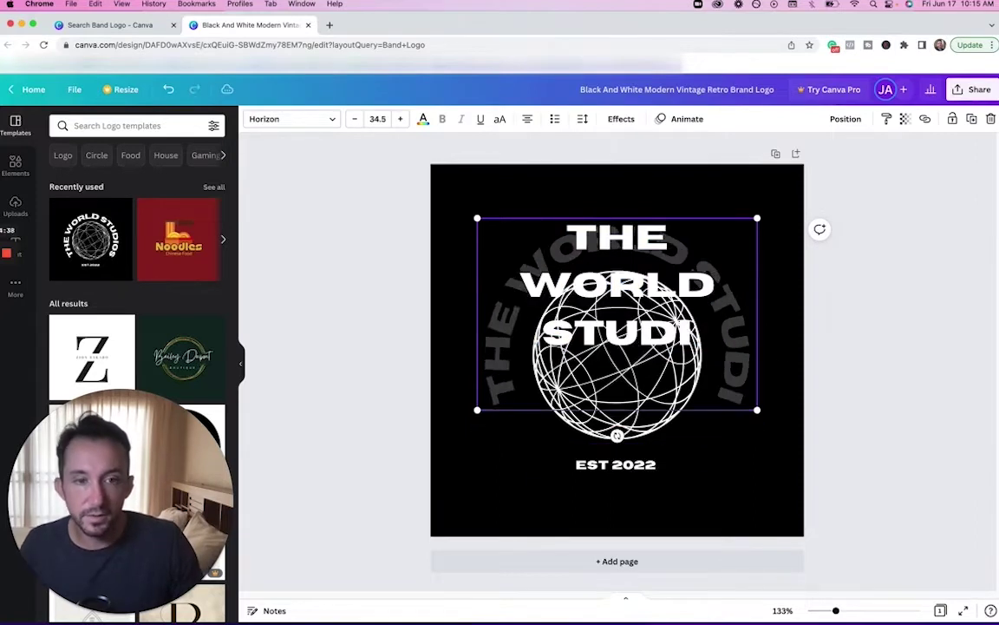
{"action": "key", "text": "BackSpace"}
{"action": "key", "text": "BackSpace"}
{"action": "key", "text": "BackSpace"}
{"action": "key", "text": "BackSpace"}
{"action": "key", "text": "BackSpace"}
{"action": "key", "text": "BackSpace"}
{"action": "key", "text": "BackSpace"}
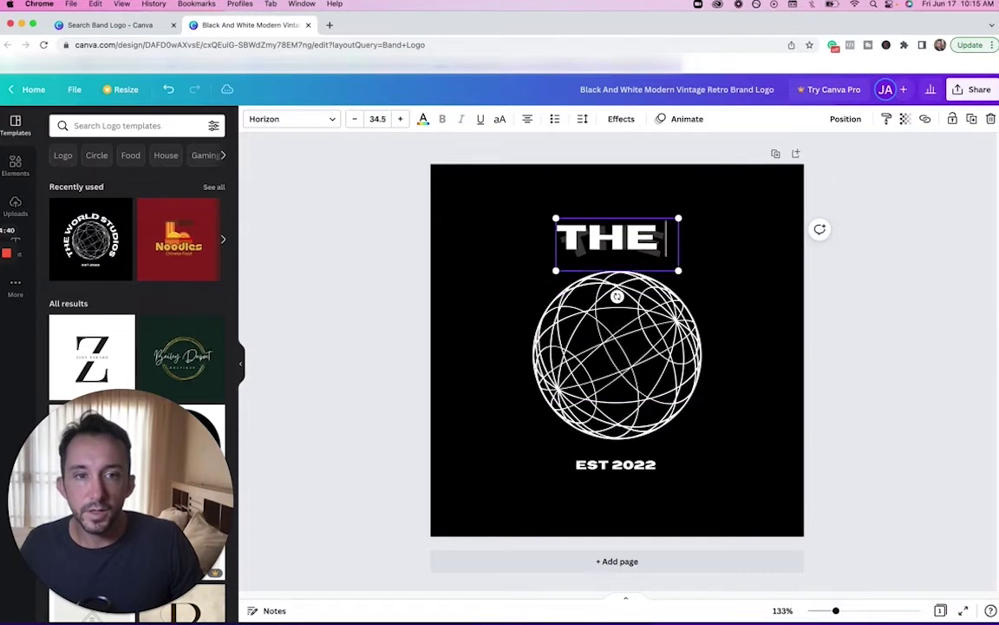
{"action": "key", "text": "BackSpace"}
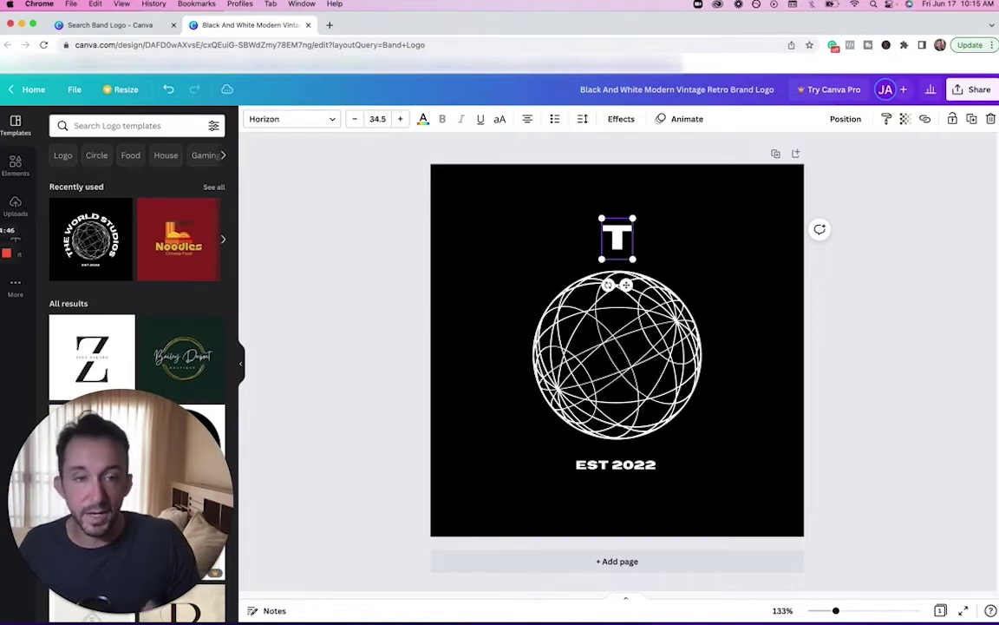
- Retype the title as 'JAYS JAM BAND' and move it slightly lower around the globe
{"action": "type", "text": "H"}
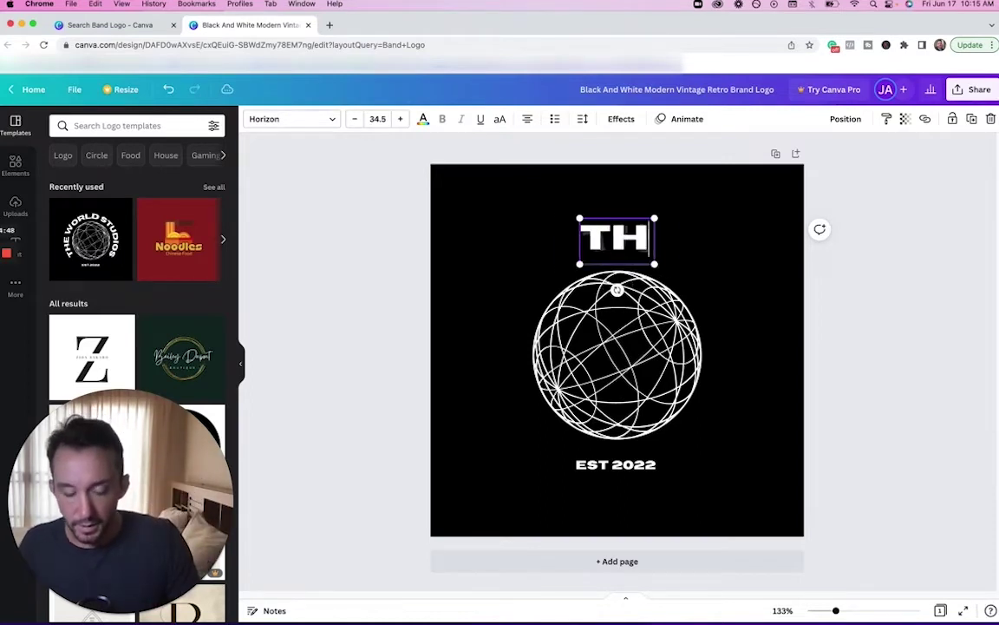
{"action": "type", "text": "E JAM"}
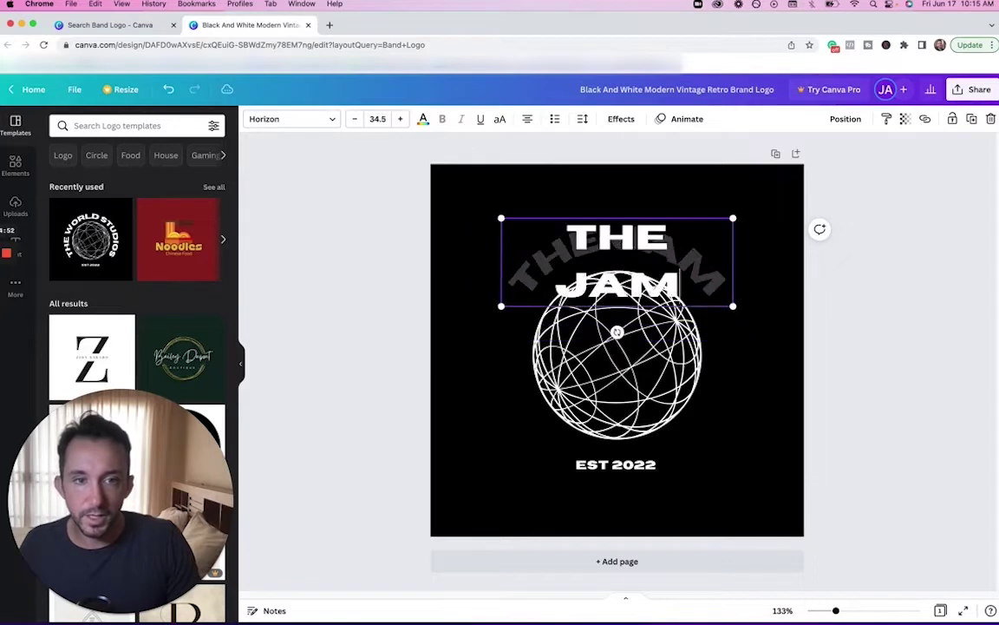
{"action": "key", "text": "BackSpace"}
{"action": "key", "text": "BackSpace"}
{"action": "key", "text": "BackSpace"}
{"action": "key", "text": "BackSpace"}
{"action": "key", "text": "BackSpace"}
{"action": "key", "text": "BackSpace"}
{"action": "key", "text": "BackSpace"}
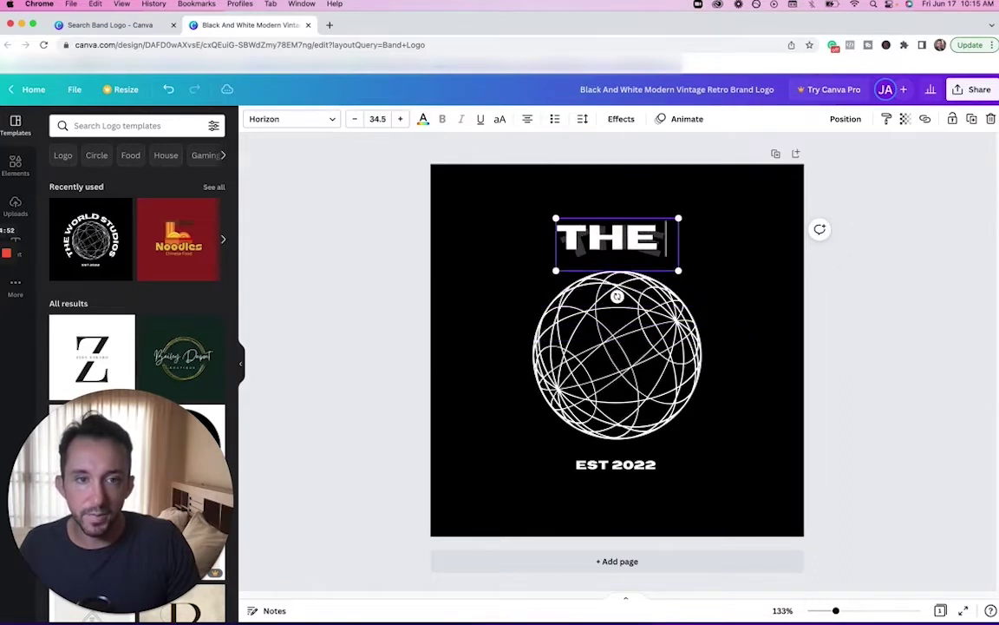
{"action": "type", "text": "JAYS"}
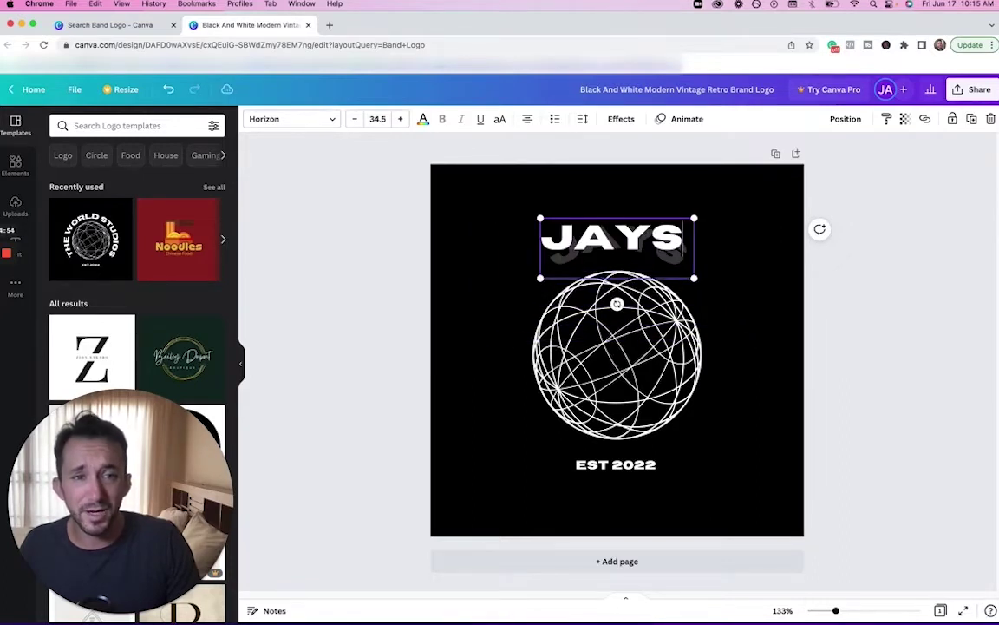
{"action": "type", "text": " BA"}
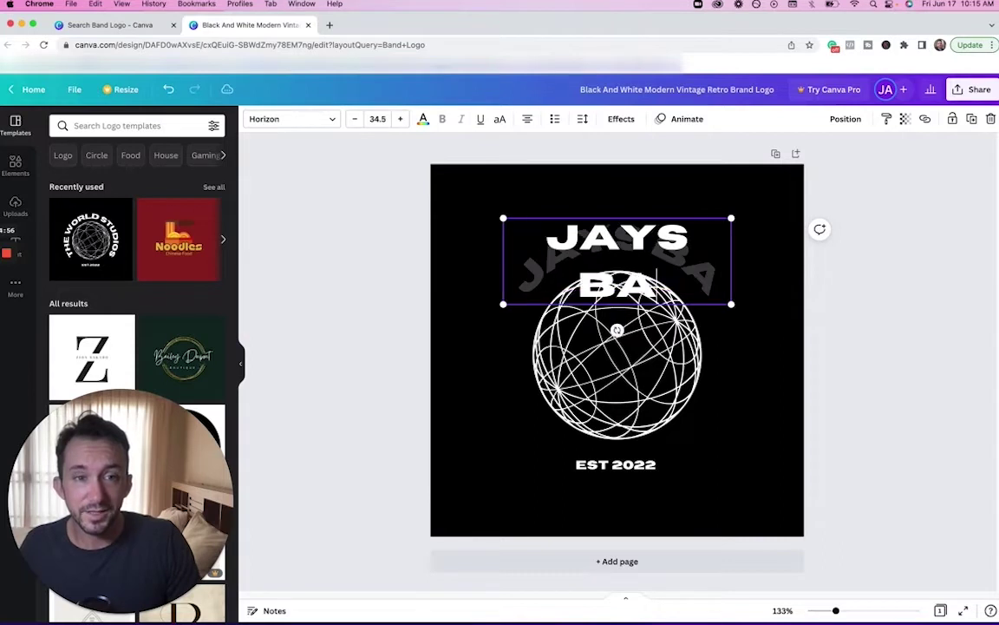
{"action": "key", "text": "BackSpace"}
{"action": "key", "text": "BackSpace"}
{"action": "type", "text": "JAM"}
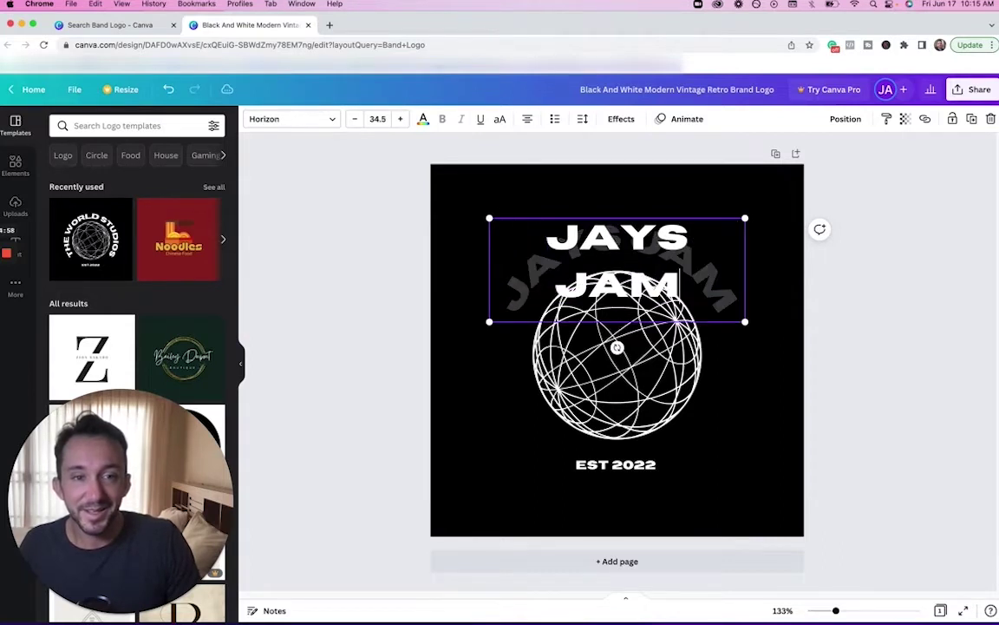
{"action": "type", "text": " BAND"}
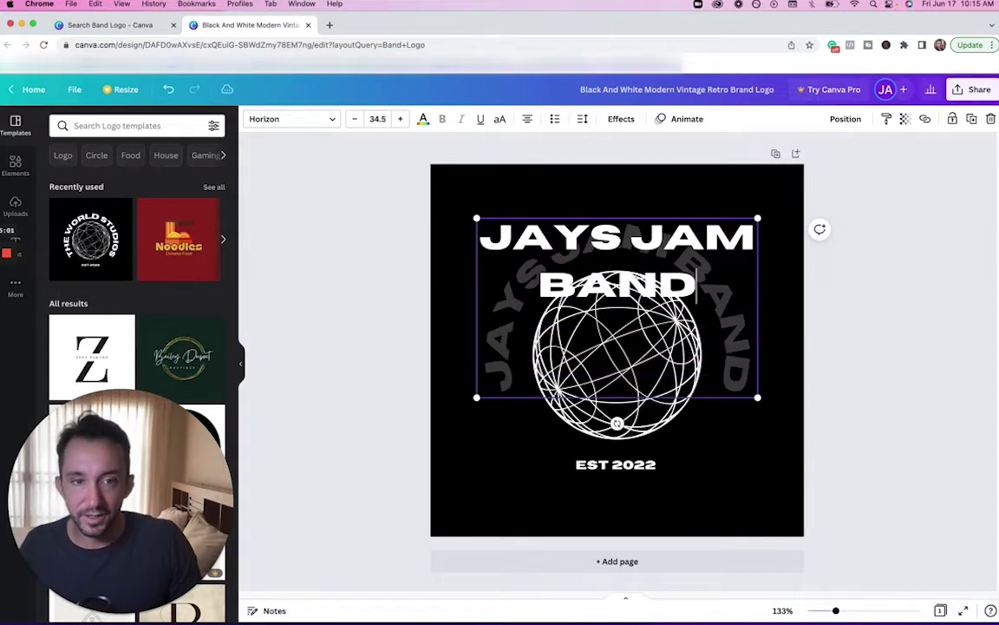
{"action": "left_click", "coordinate": [823, 472]}
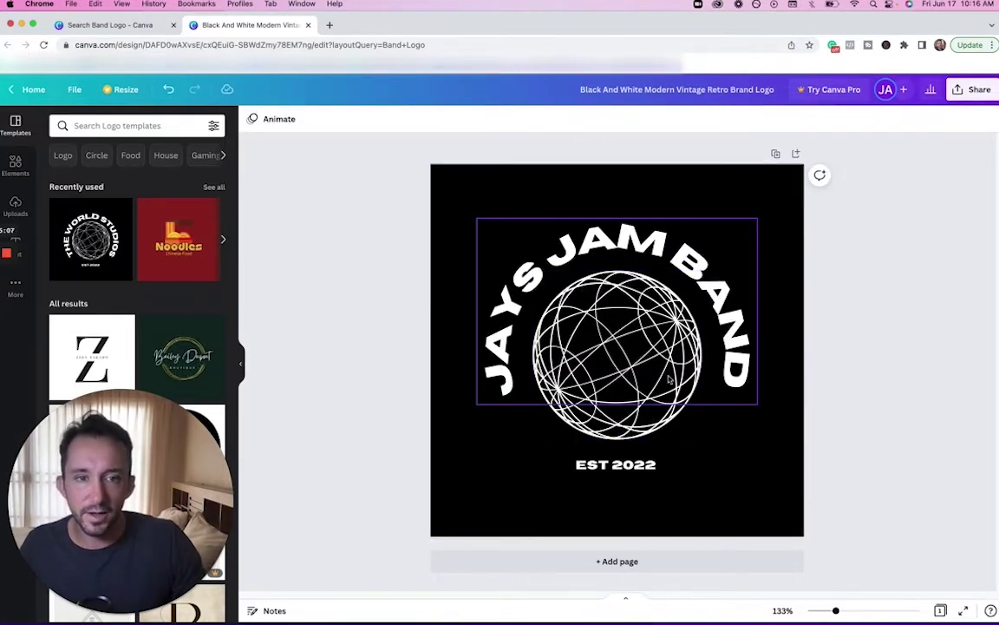
{"action": "left_click_drag", "start_coordinate": [713, 352], "coordinate": [710, 361]}
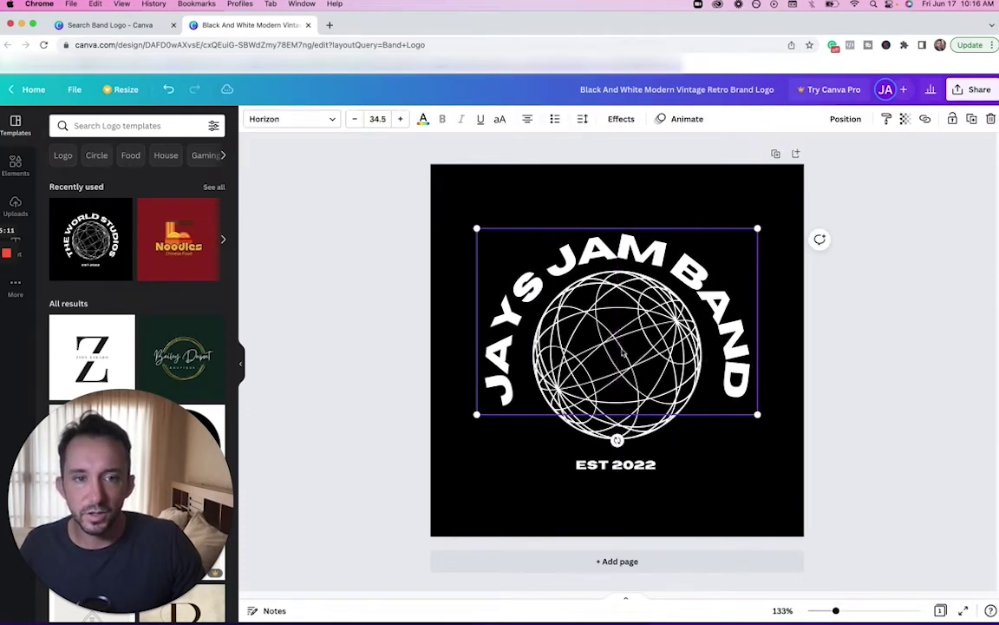
{"action": "left_click", "coordinate": [661, 476]}
- Change the year beneath the globe from 'EST 2022' to 'EST 2012'
{"action": "double_click", "coordinate": [656, 466]}
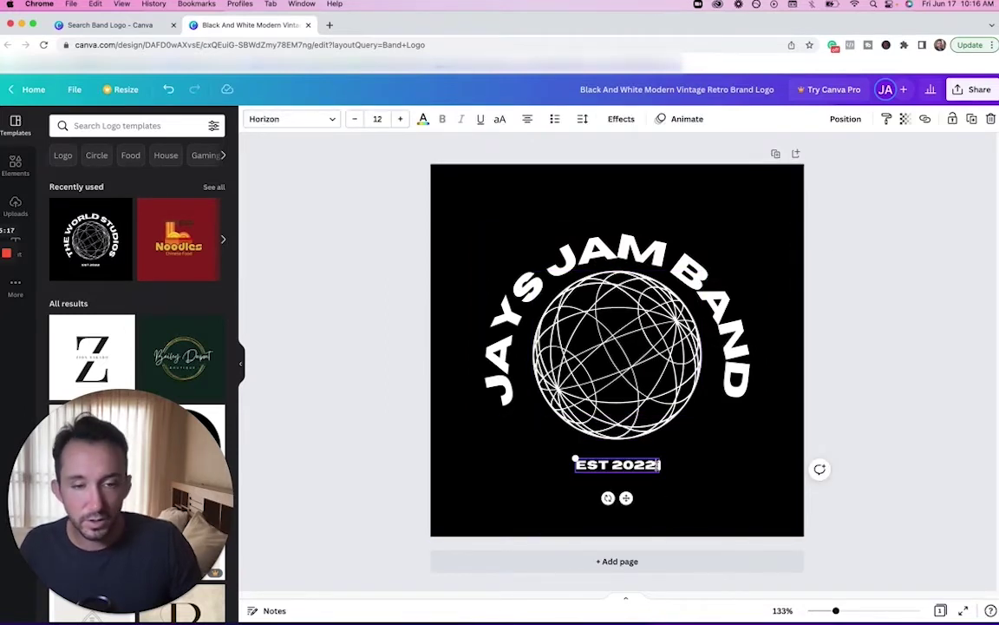
{"action": "key", "text": "BackSpace"}
{"action": "key", "text": "BackSpace"}
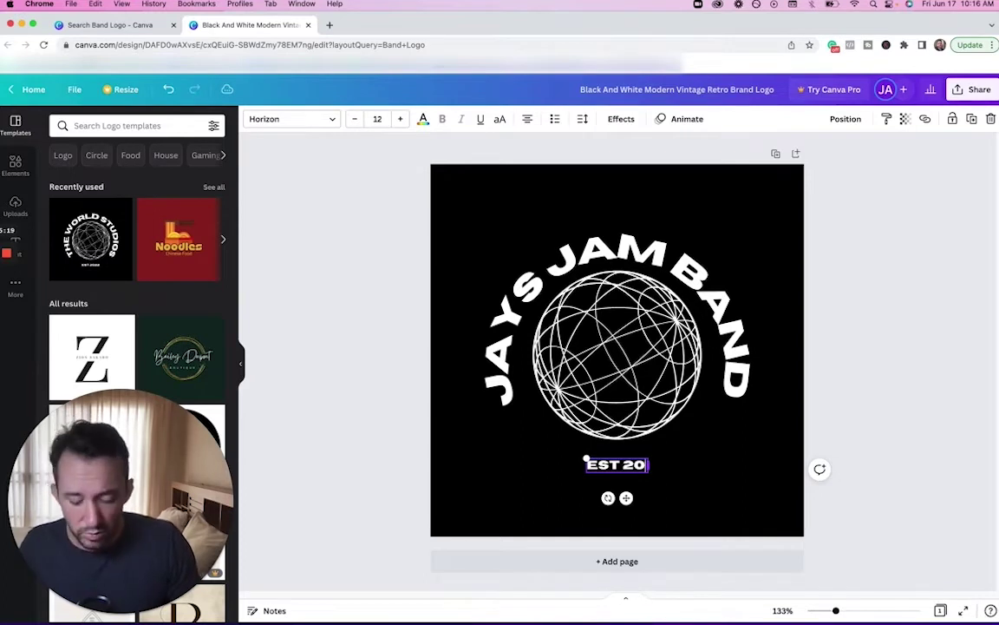
{"action": "type", "text": "12"}
{"action": "left_click", "coordinate": [754, 451]}
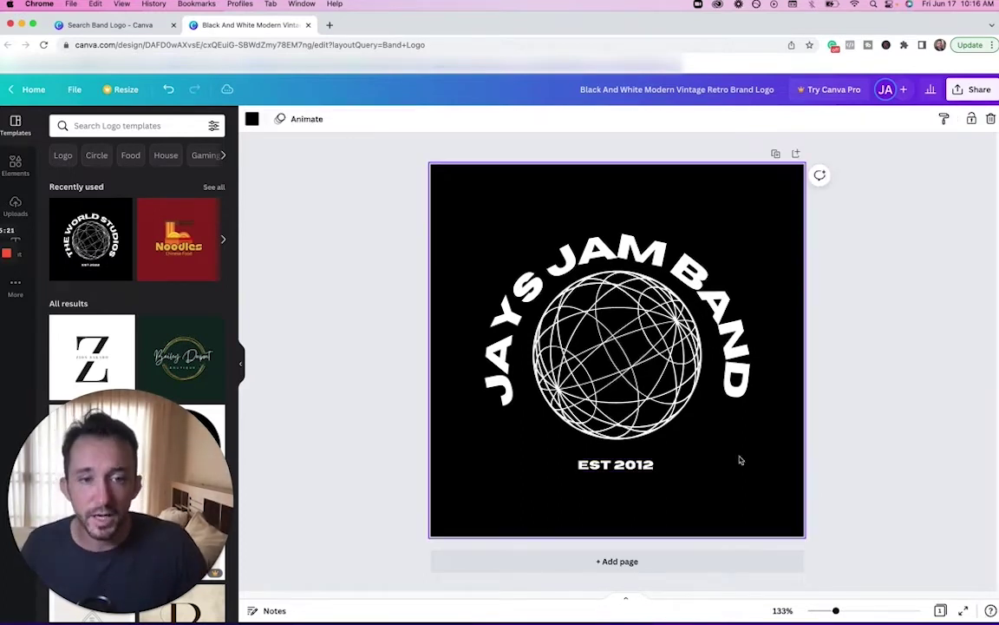
{"action": "left_click", "coordinate": [657, 465]}
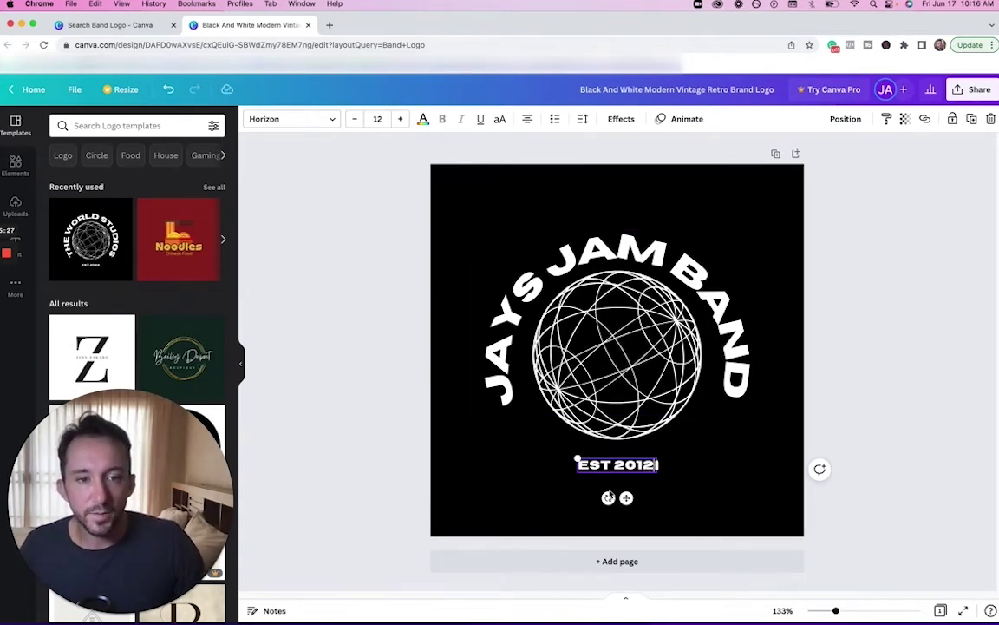
{"action": "left_click", "coordinate": [771, 462]}
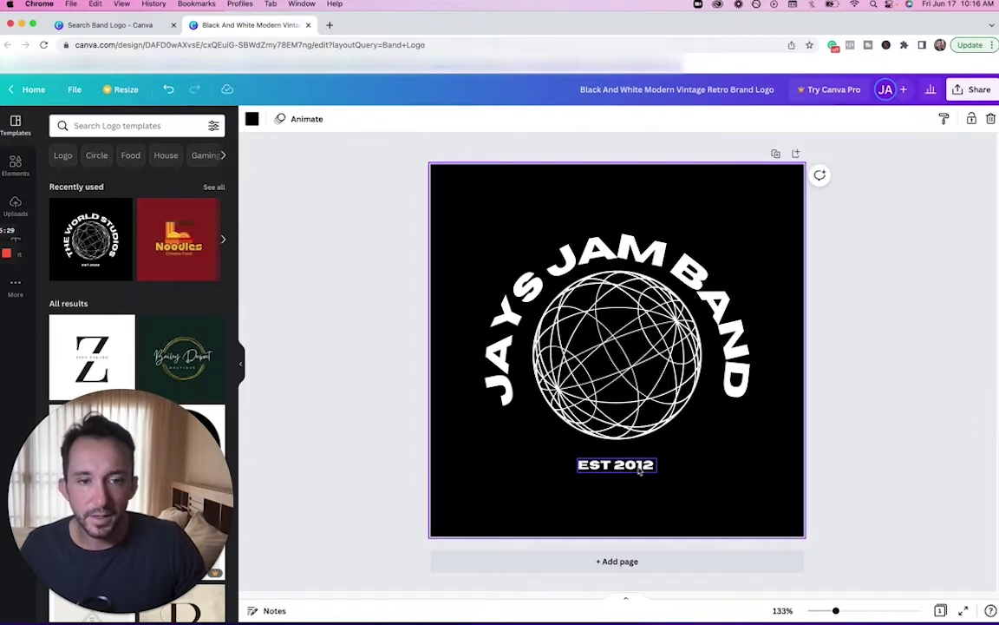
{"action": "left_click", "coordinate": [639, 470]}
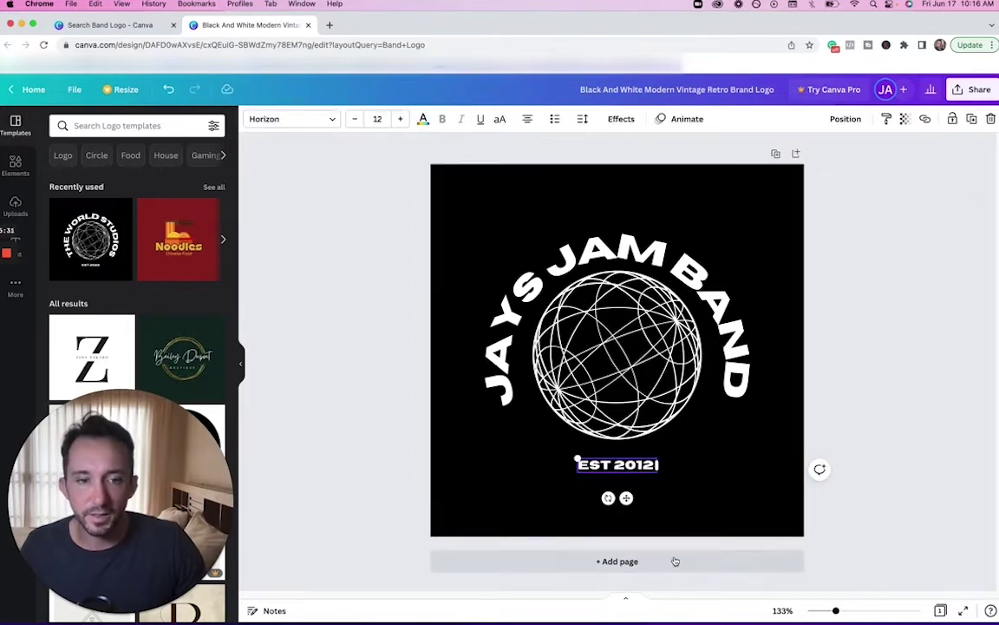
- Scroll the font list and switch EST 2012 from Horizon to Art Nuvo UltraRough
{"action": "left_click", "coordinate": [282, 119]}
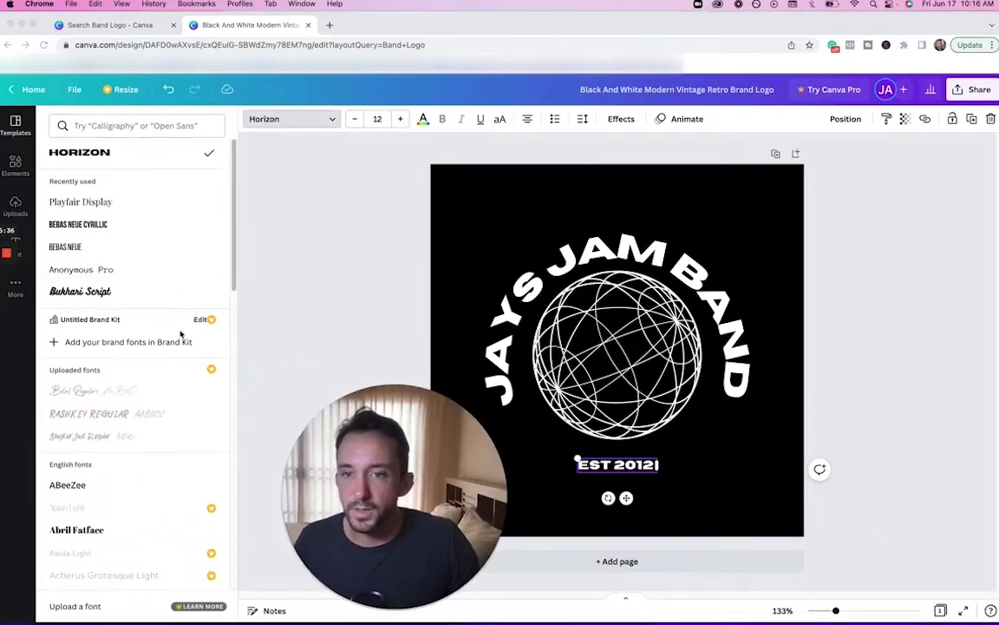
{"action": "scroll", "coordinate": [179, 334], "scroll_direction": "down", "scroll_amount": 2}
{"action": "scroll", "coordinate": [179, 334], "scroll_direction": "down", "scroll_amount": 7}
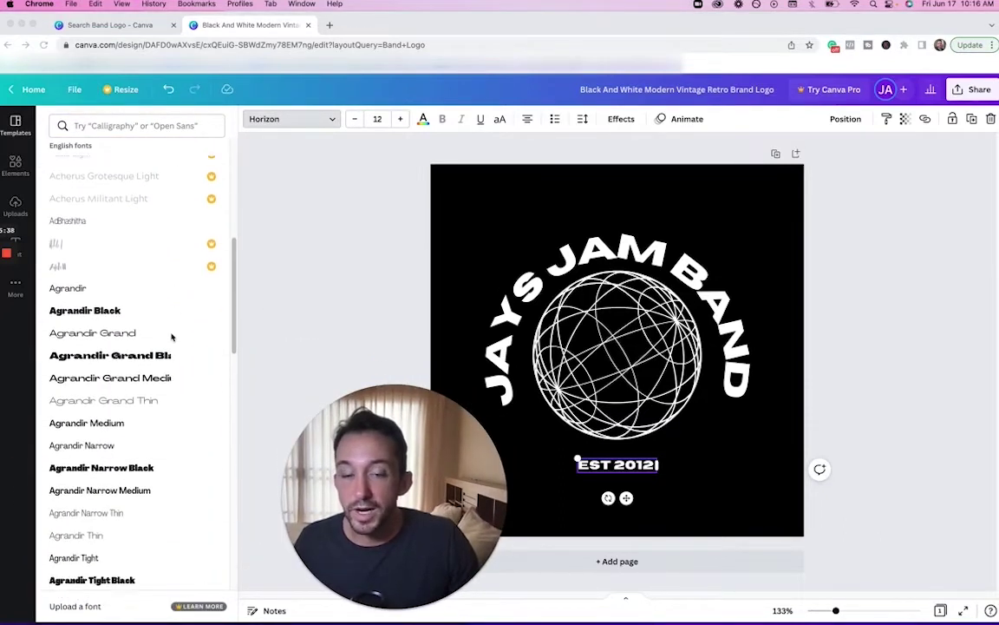
{"action": "scroll", "coordinate": [170, 337], "scroll_direction": "up", "scroll_amount": 5}
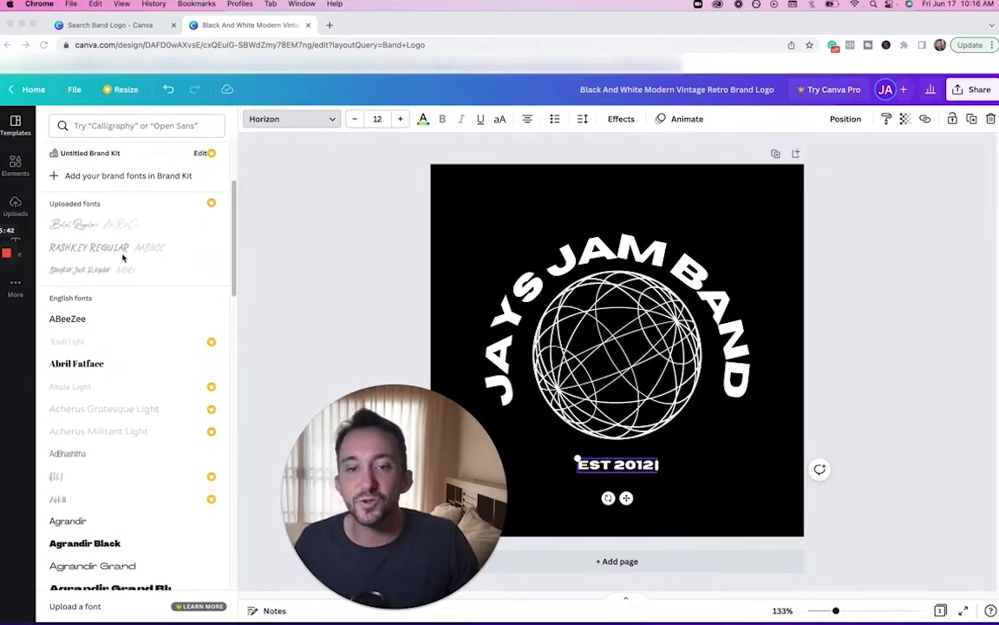
{"action": "scroll", "coordinate": [122, 258], "scroll_direction": "down", "scroll_amount": 8}
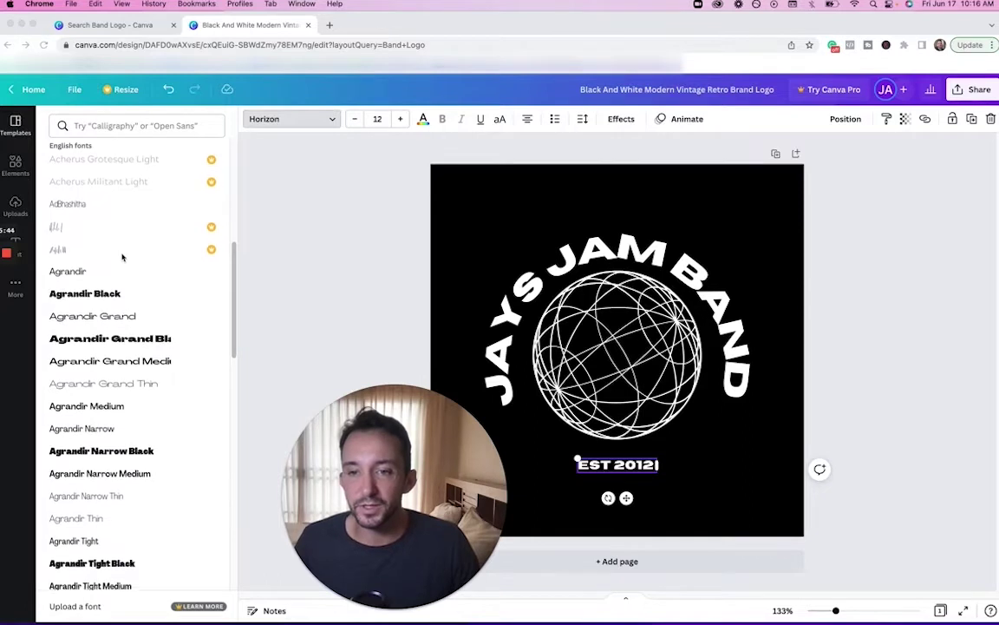
{"action": "scroll", "coordinate": [122, 258], "scroll_direction": "down", "scroll_amount": 2}
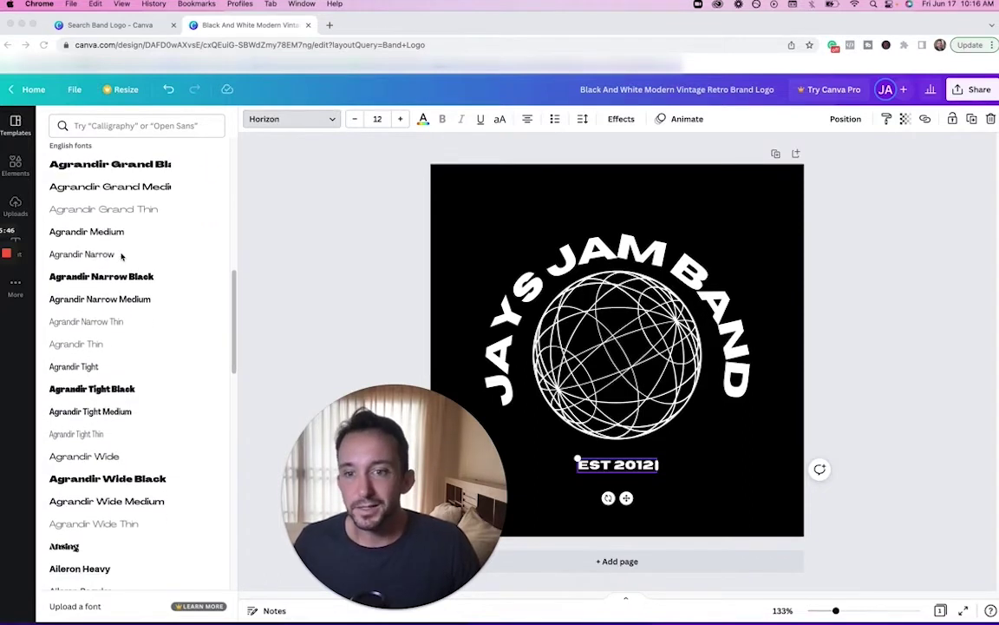
{"action": "scroll", "coordinate": [123, 256], "scroll_direction": "down", "scroll_amount": 5}
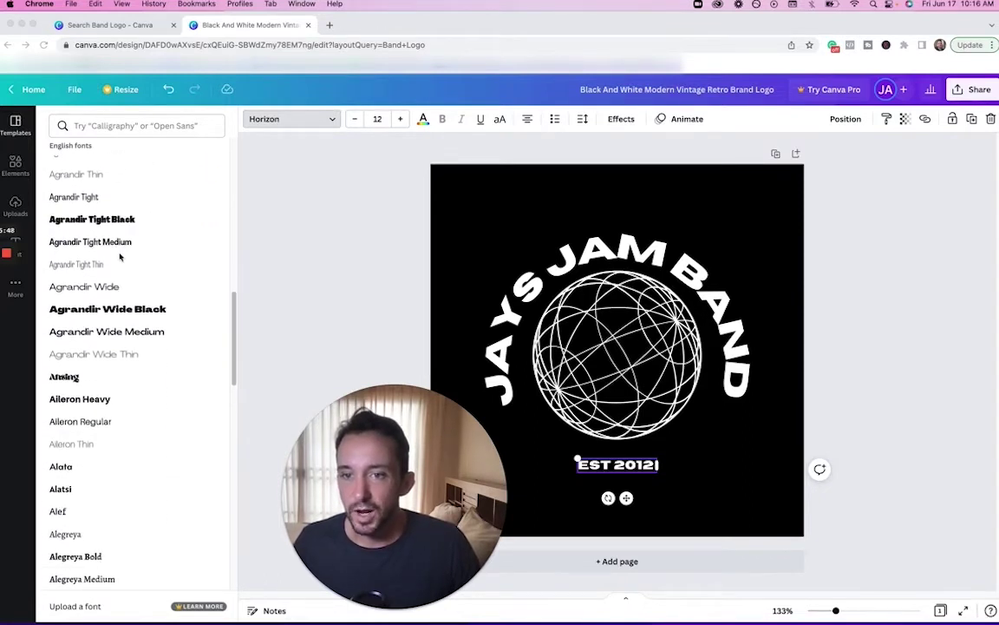
{"action": "scroll", "coordinate": [121, 257], "scroll_direction": "down", "scroll_amount": 3}
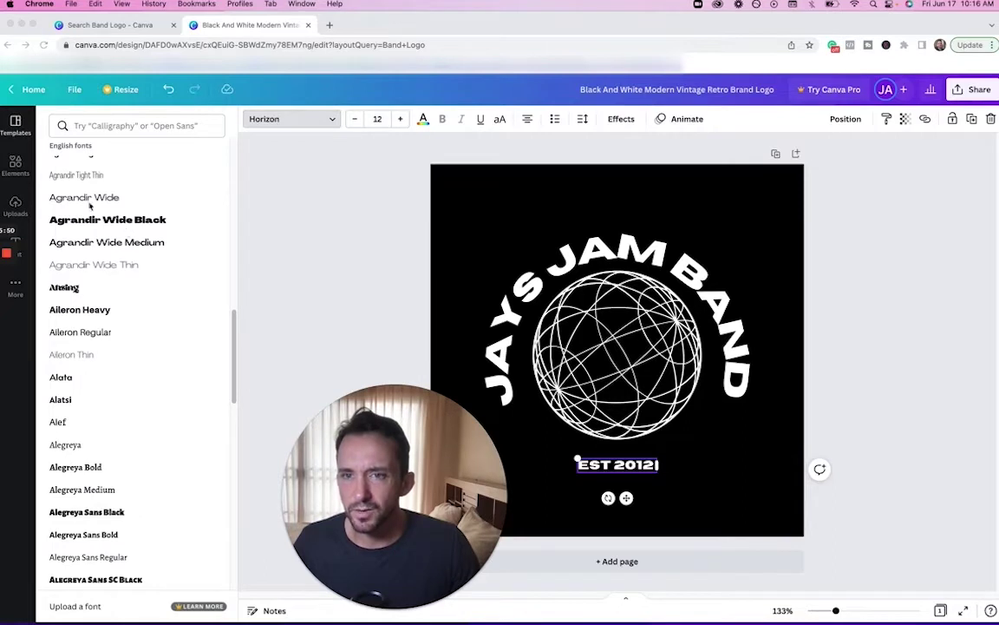
{"action": "scroll", "coordinate": [121, 454], "scroll_direction": "down", "scroll_amount": 15}
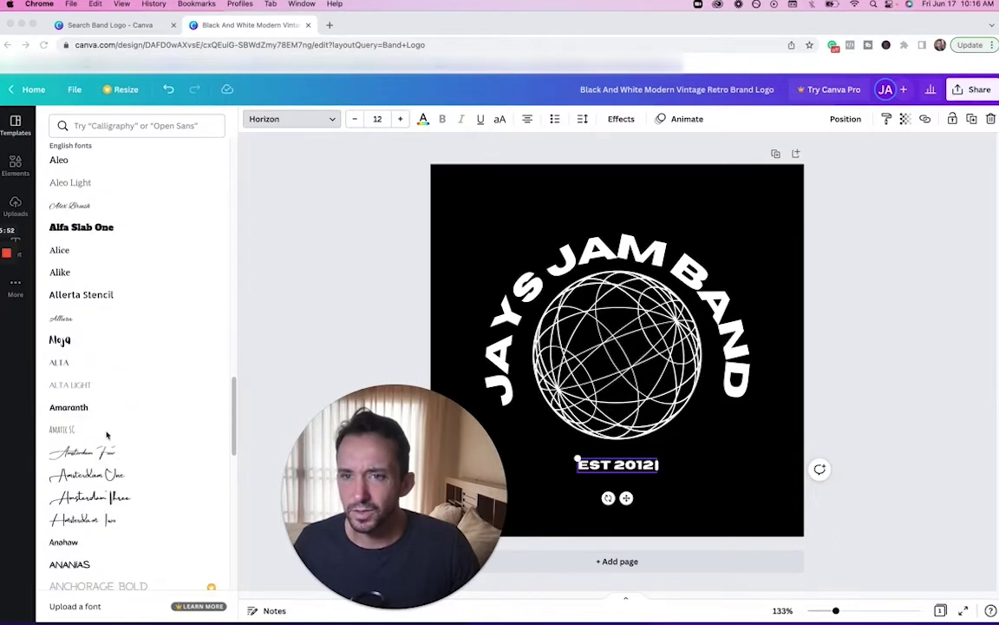
{"action": "scroll", "coordinate": [113, 448], "scroll_direction": "down", "scroll_amount": 6}
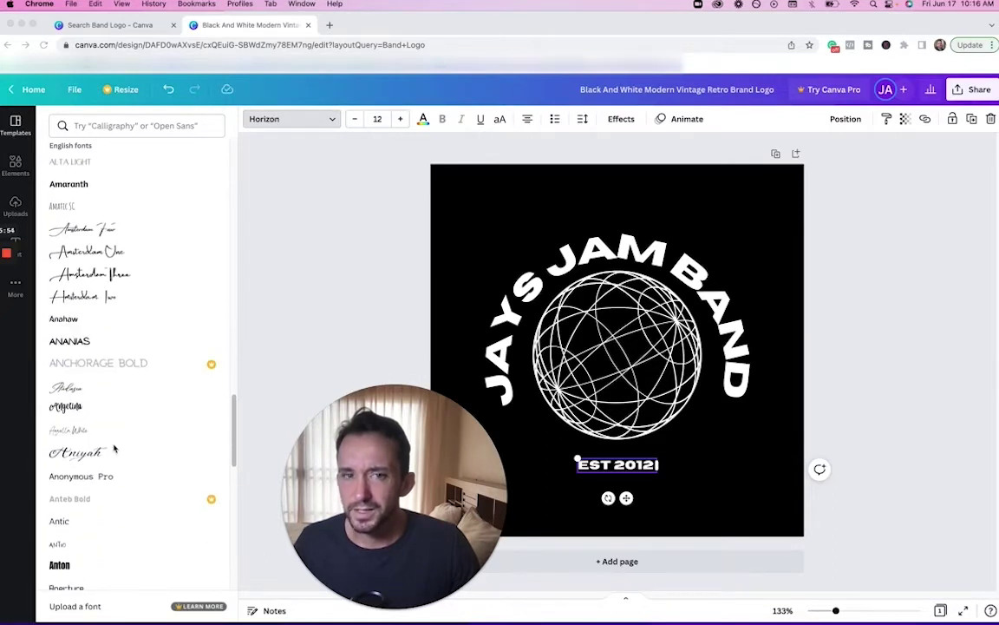
{"action": "scroll", "coordinate": [114, 448], "scroll_direction": "down", "scroll_amount": 2}
{"action": "scroll", "coordinate": [113, 448], "scroll_direction": "down", "scroll_amount": 4}
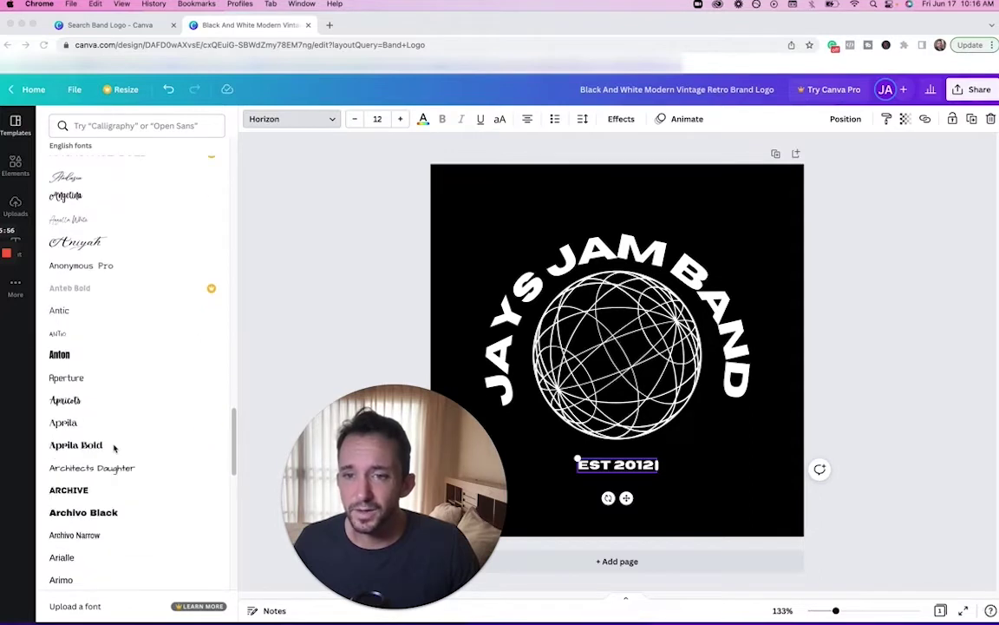
{"action": "scroll", "coordinate": [113, 449], "scroll_direction": "down", "scroll_amount": 3}
{"action": "scroll", "coordinate": [114, 446], "scroll_direction": "down", "scroll_amount": 12}
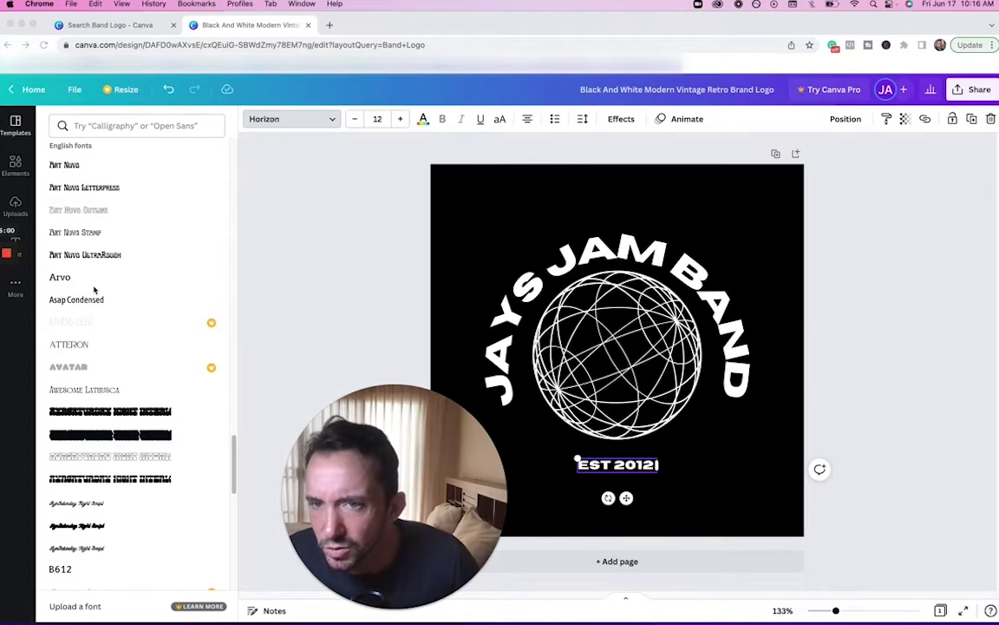
{"action": "scroll", "coordinate": [94, 294], "scroll_direction": "up", "scroll_amount": 1}
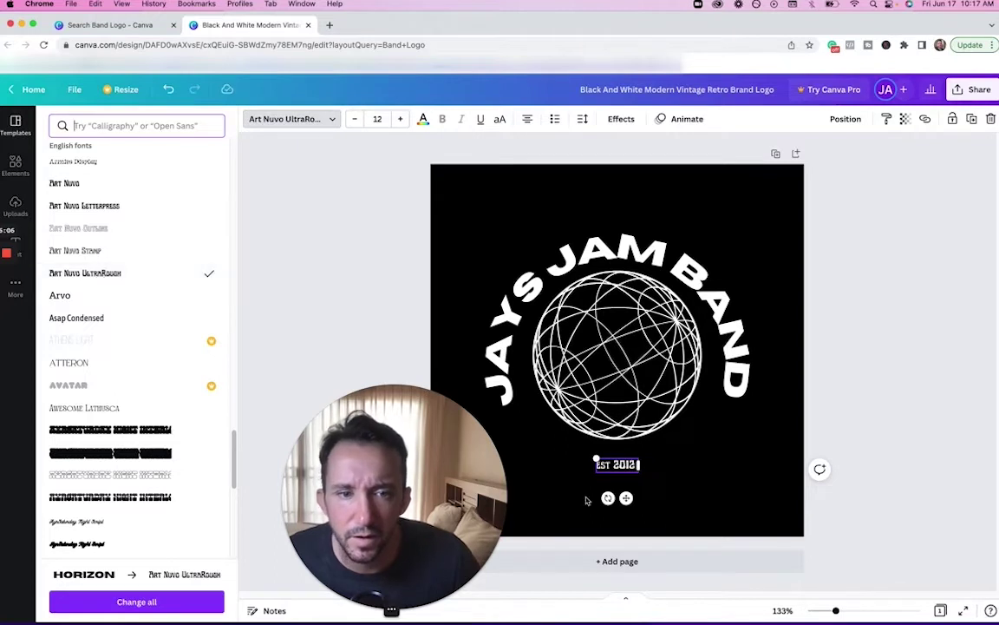
{"action": "left_click", "coordinate": [735, 472]}
- Apply the Art Nuvo UltraRough font to the JAYS JAM BAND title
{"action": "left_click", "coordinate": [748, 356]}
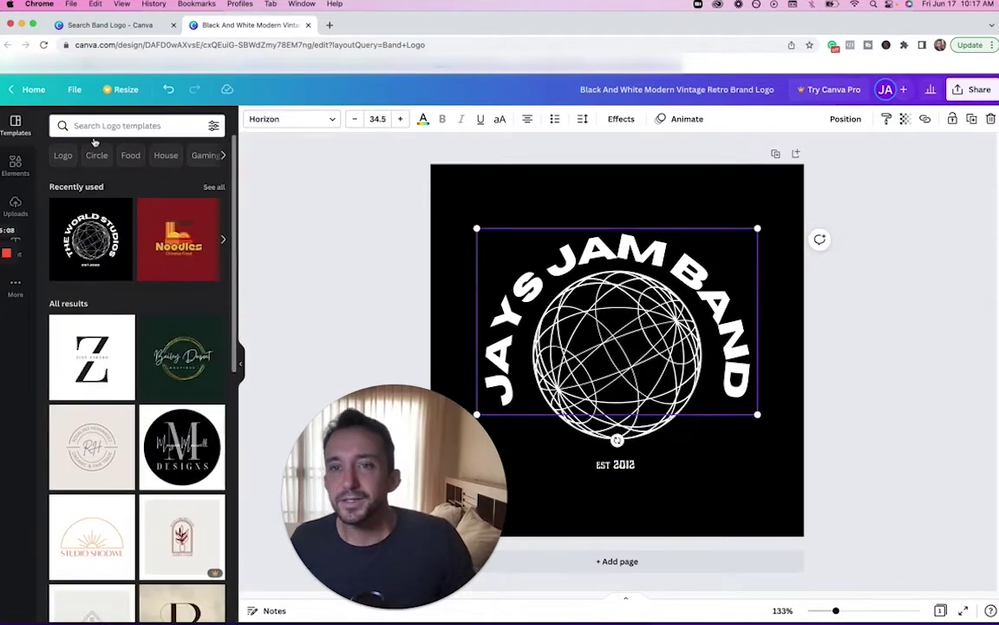
{"action": "left_click", "coordinate": [295, 119]}
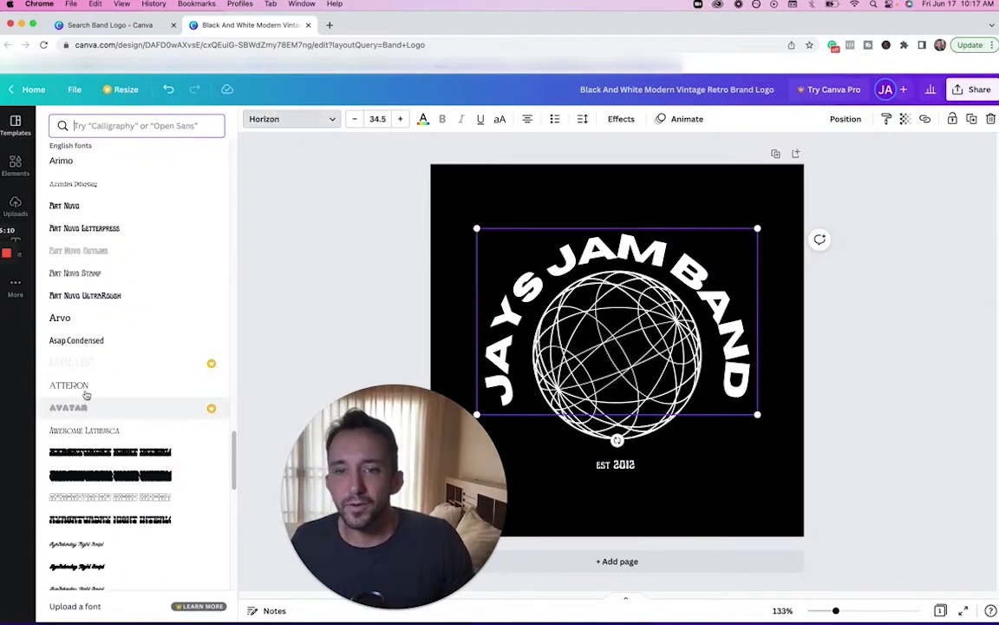
{"action": "left_click", "coordinate": [617, 467]}
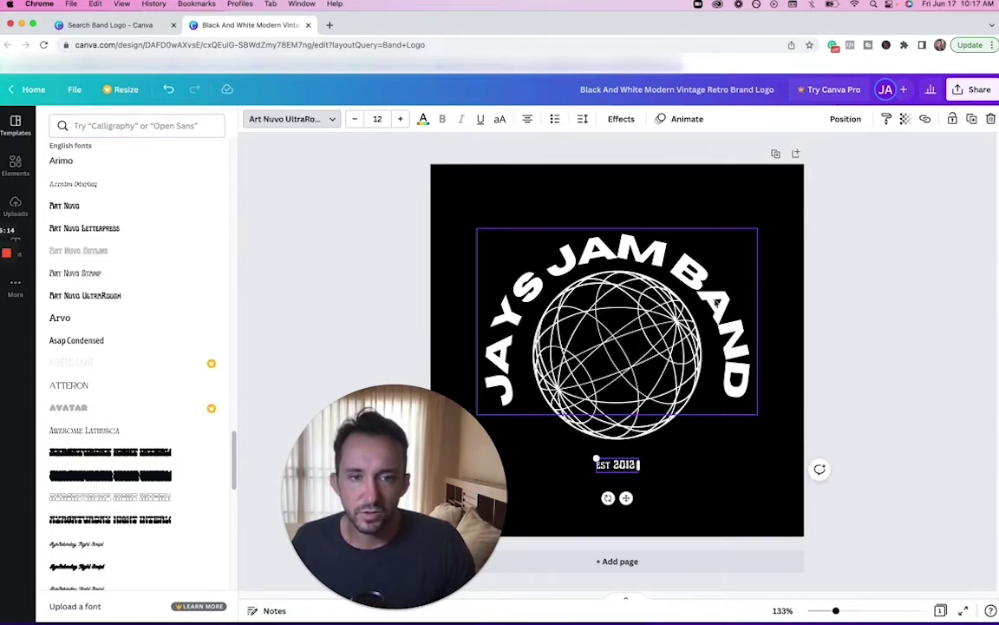
{"action": "left_click", "coordinate": [716, 301]}
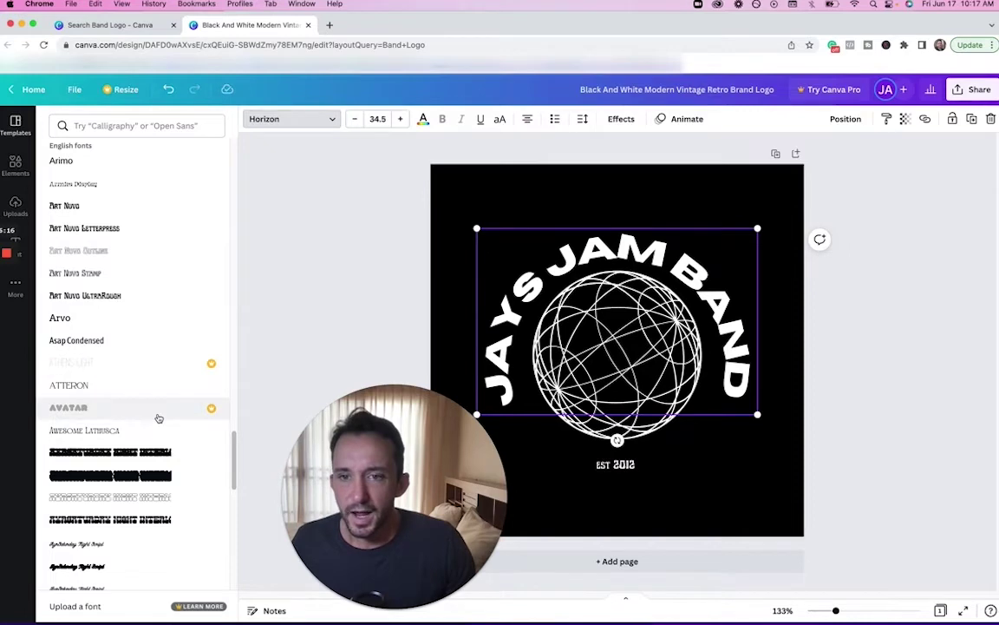
{"action": "scroll", "coordinate": [158, 418], "scroll_direction": "up", "scroll_amount": 15}
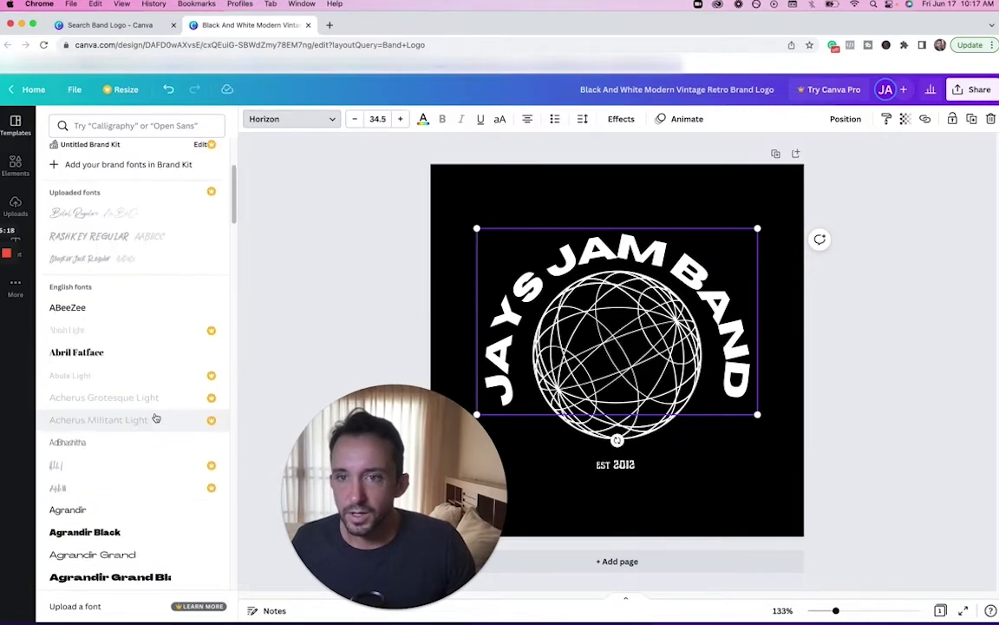
{"action": "scroll", "coordinate": [156, 418], "scroll_direction": "up", "scroll_amount": 5}
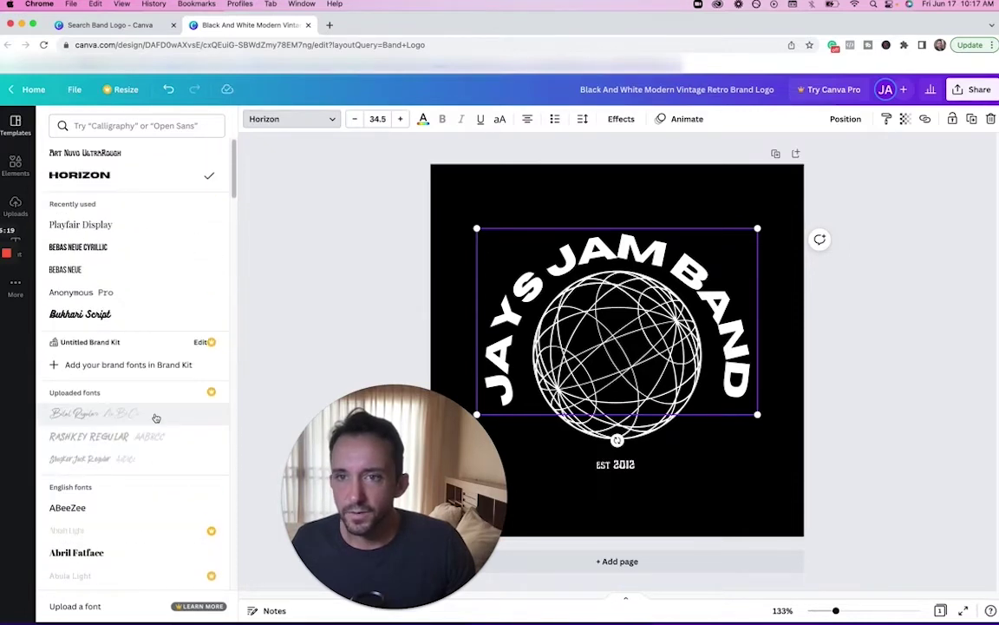
{"action": "left_click", "coordinate": [84, 154]}
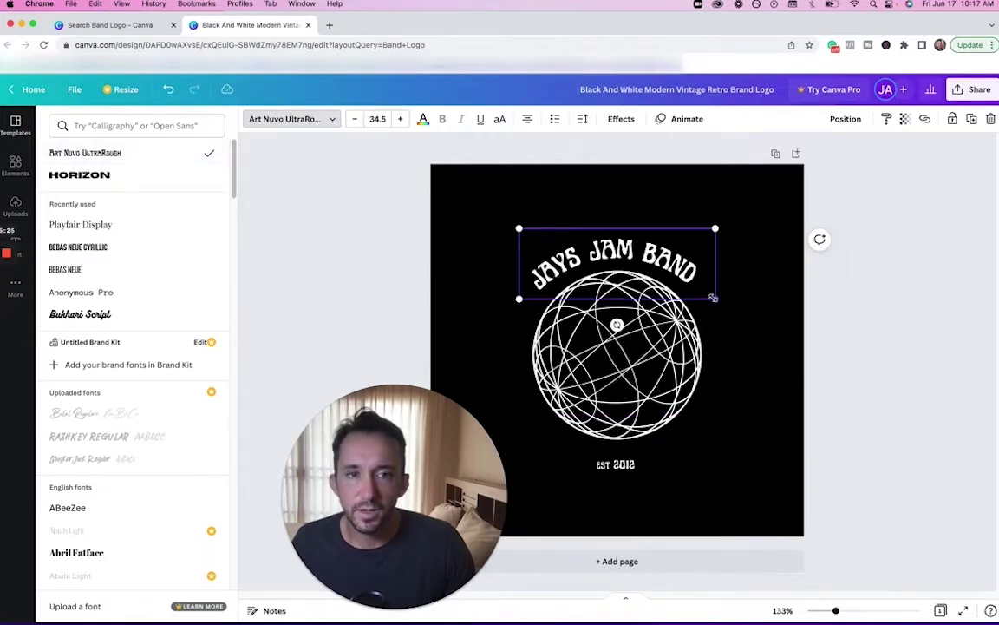
- Enlarge the title slightly to size 36.4 and delete the globe graphic
{"action": "left_click_drag", "start_coordinate": [715, 298], "coordinate": [670, 288]}
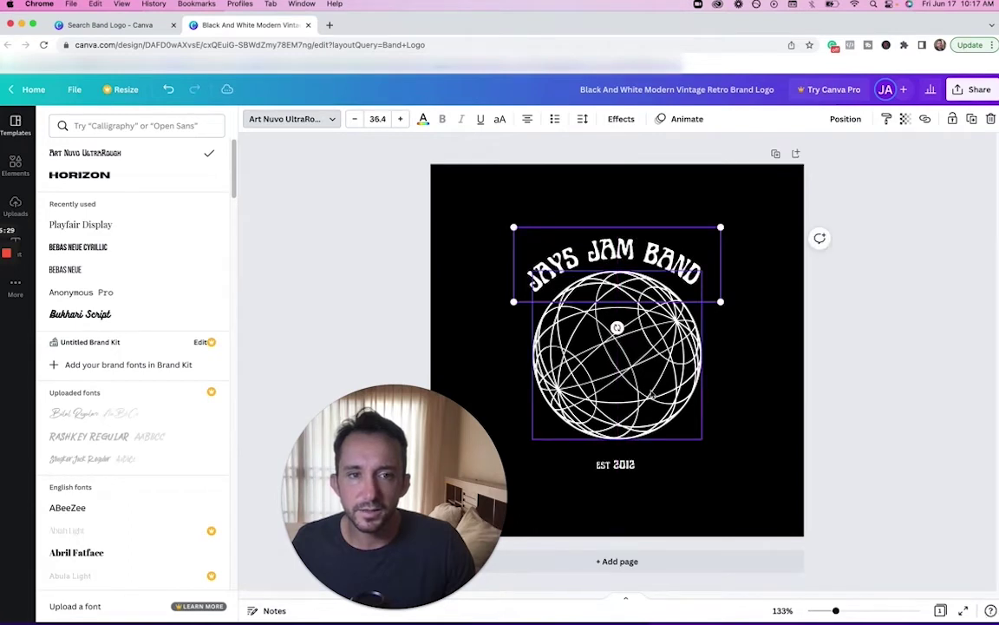
{"action": "left_click_drag", "start_coordinate": [653, 394], "coordinate": [652, 395]}
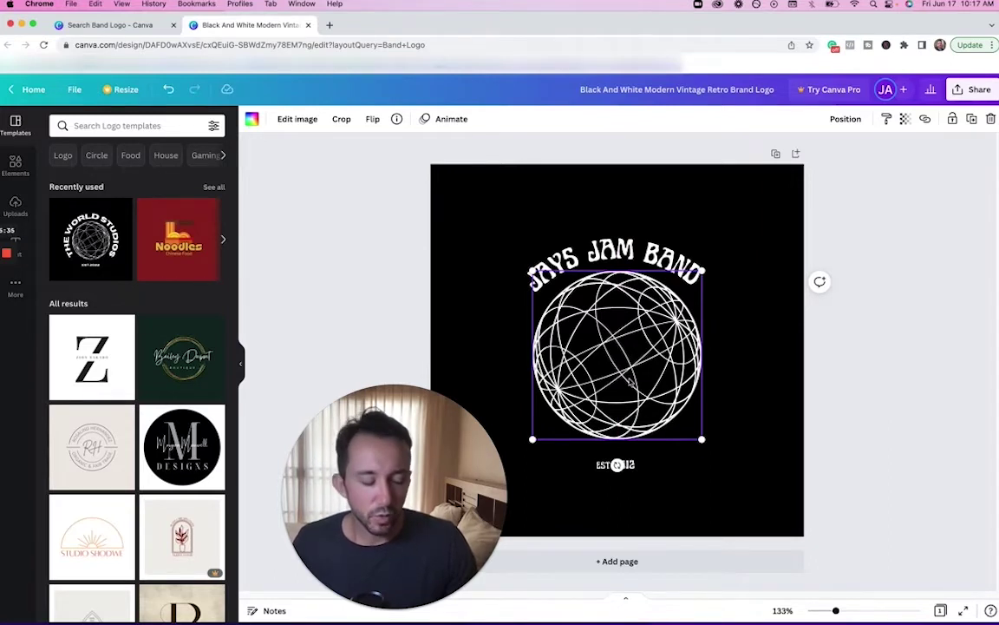
{"action": "key", "text": "Delete"}
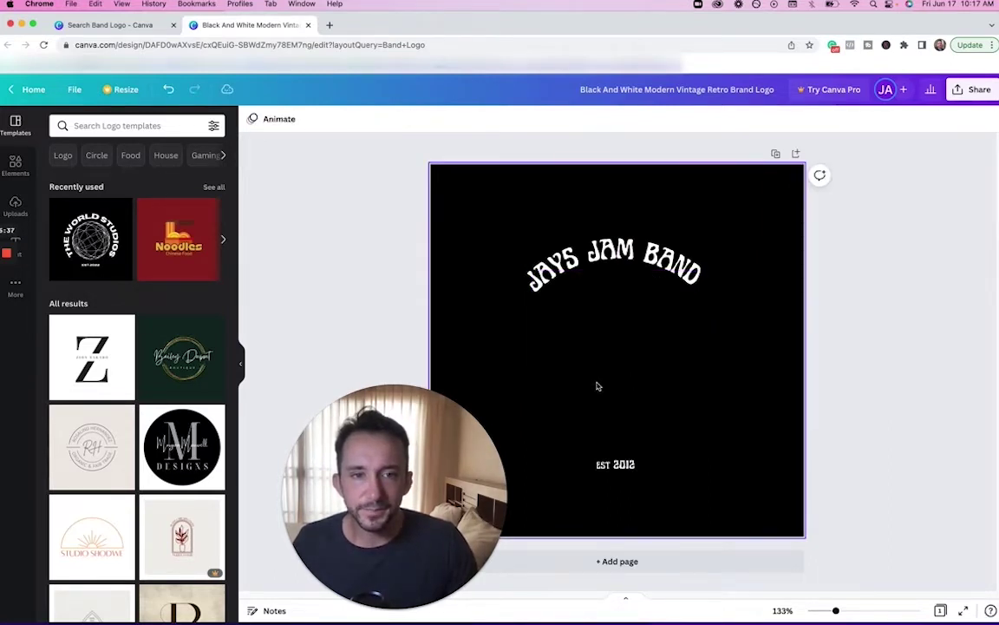
- Move EST 2012 up directly beneath the JAYS JAM BAND title and raise the title slightly
{"action": "left_click_drag", "start_coordinate": [631, 250], "coordinate": [626, 298]}
{"action": "left_click", "coordinate": [616, 464]}
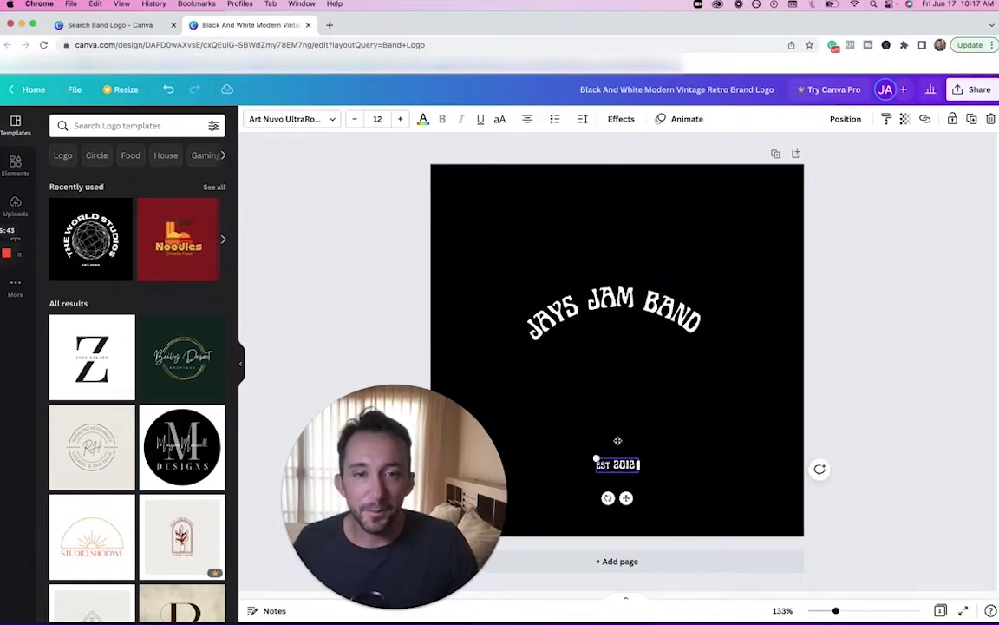
{"action": "left_click_drag", "start_coordinate": [615, 465], "coordinate": [621, 351]}
{"action": "left_click", "coordinate": [536, 234]}
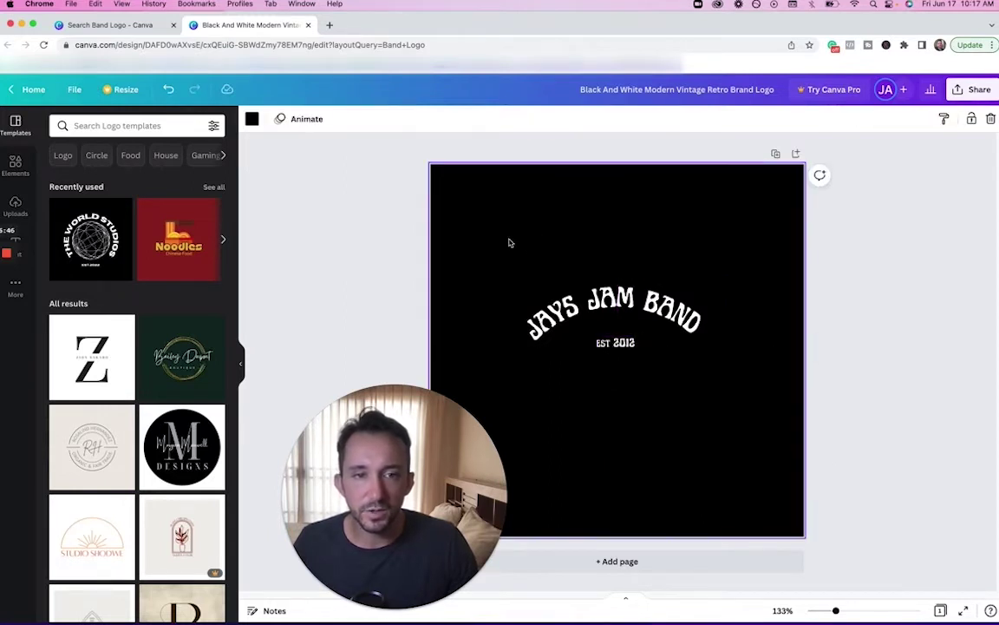
{"action": "left_click", "coordinate": [622, 347]}
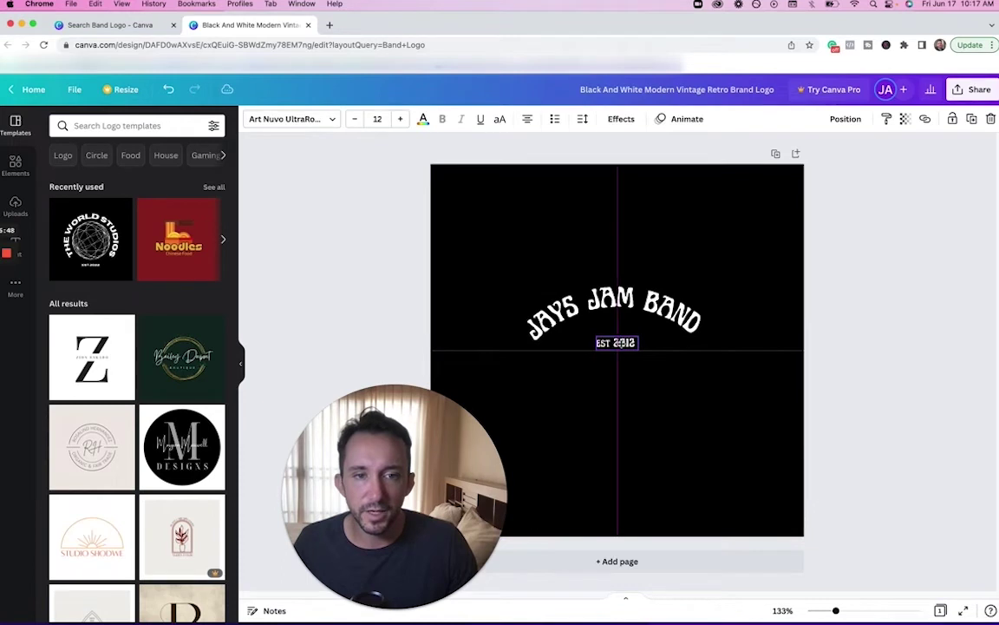
{"action": "left_click", "coordinate": [633, 295], "text": "shift"}
{"action": "left_click_drag", "start_coordinate": [617, 303], "coordinate": [615, 295]}
{"action": "left_click", "coordinate": [476, 218]}
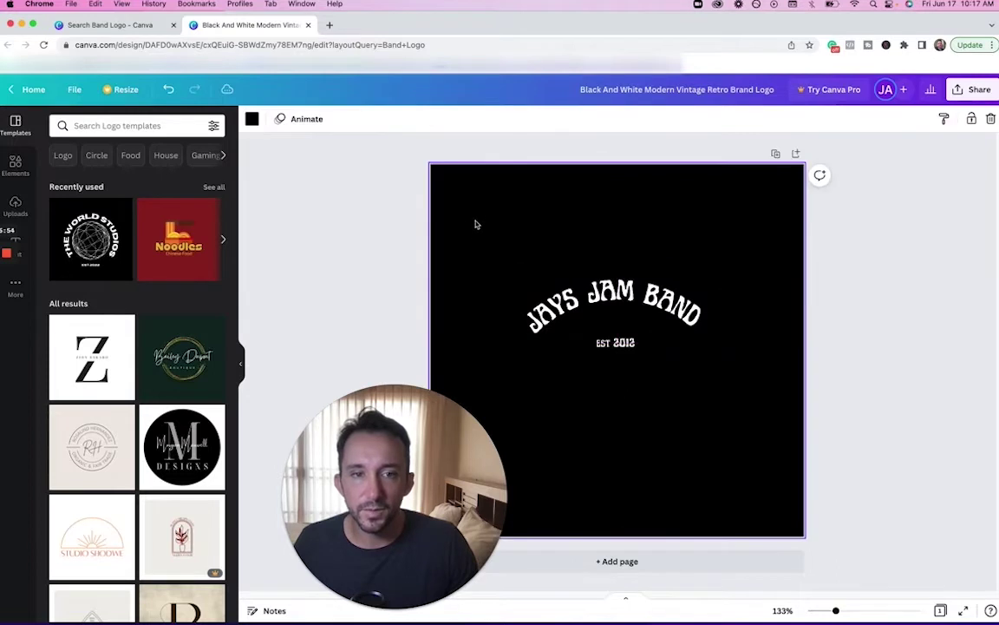
{"action": "left_click_drag", "start_coordinate": [475, 224], "coordinate": [543, 270]}
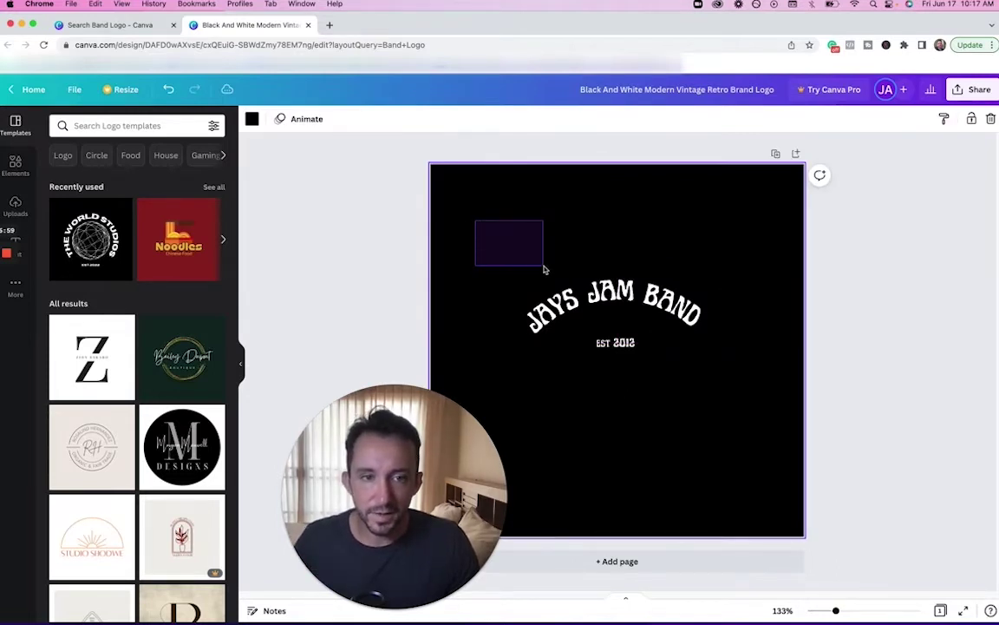
- Select both text lines, scale them up together and drag the pair to the page centre
{"action": "left_click_drag", "start_coordinate": [543, 270], "coordinate": [743, 424]}
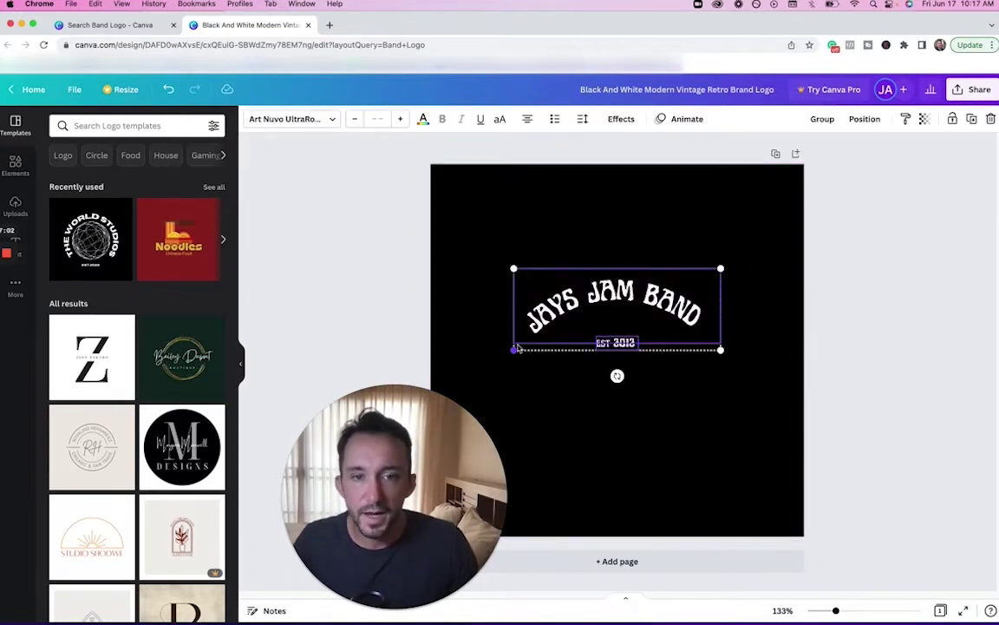
{"action": "left_click_drag", "start_coordinate": [513, 349], "coordinate": [458, 395]}
{"action": "left_click_drag", "start_coordinate": [548, 335], "coordinate": [581, 363]}
{"action": "left_click", "coordinate": [689, 217]}
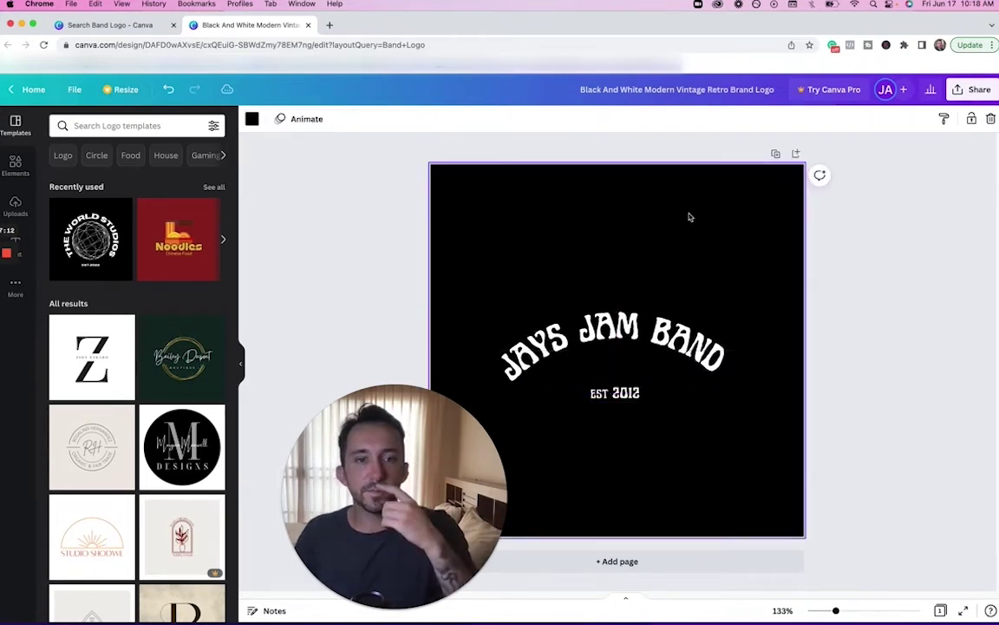
{"action": "left_click", "coordinate": [894, 452]}
{"action": "left_click", "coordinate": [664, 463]}
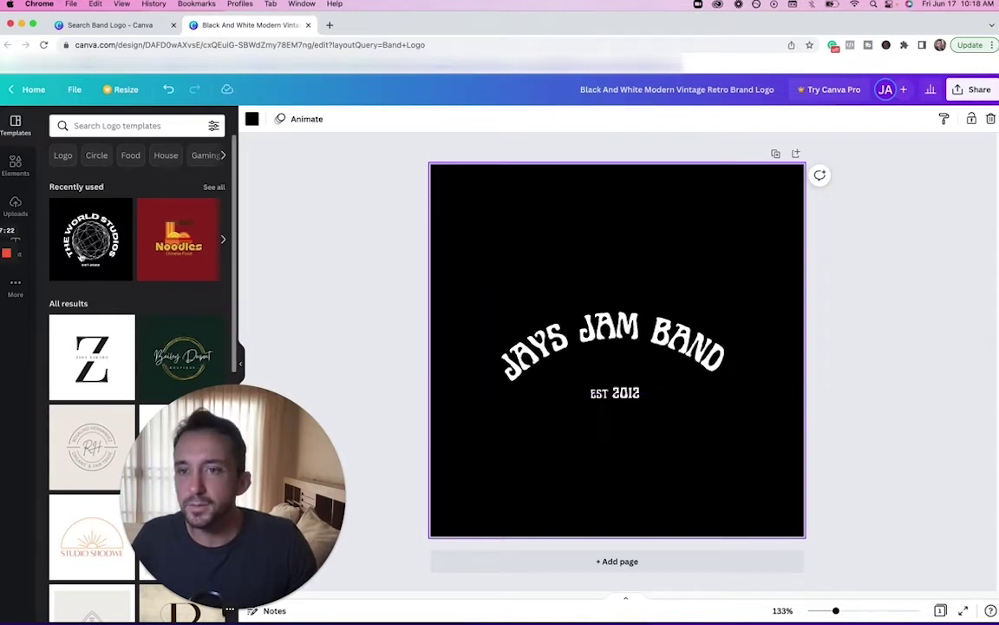
- Browse the graphics in the Elements panel
{"action": "left_click", "coordinate": [14, 169]}
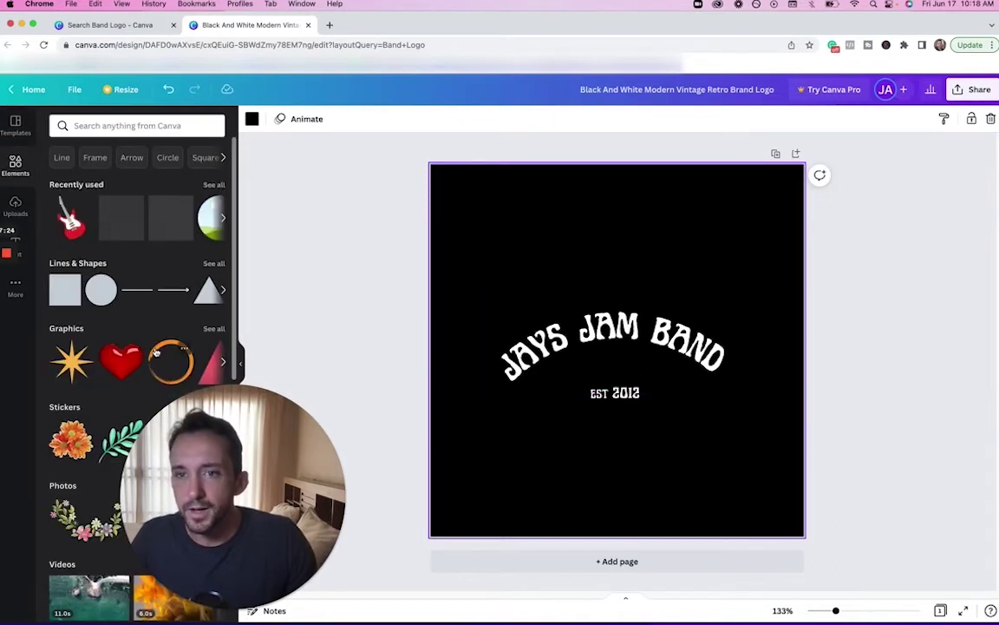
{"action": "scroll", "coordinate": [153, 350], "scroll_direction": "down", "scroll_amount": 1}
{"action": "scroll", "coordinate": [154, 351], "scroll_direction": "up", "scroll_amount": 1}
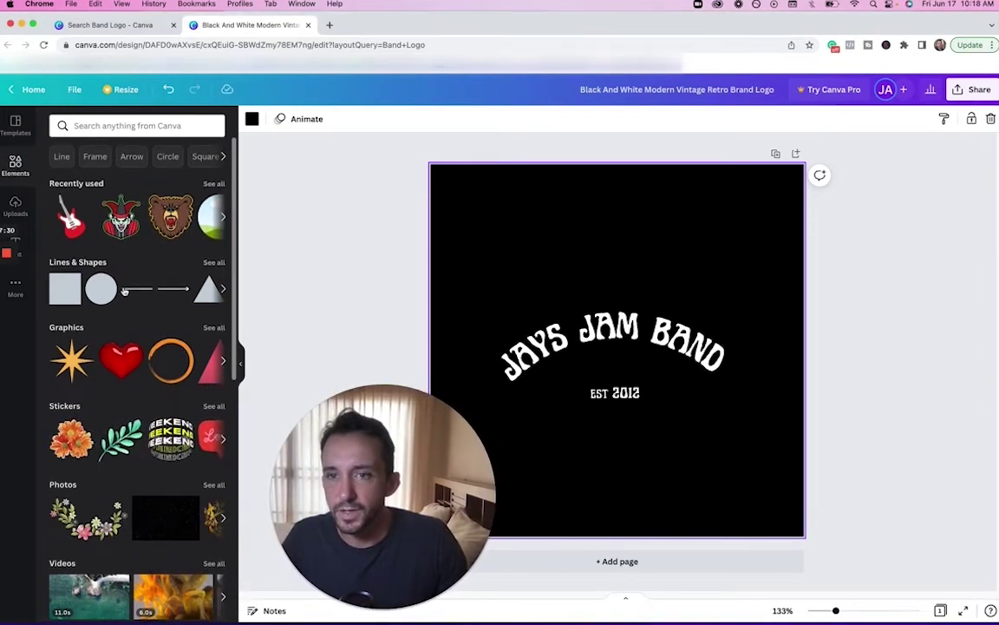
{"action": "scroll", "coordinate": [114, 295], "scroll_direction": "down", "scroll_amount": 2}
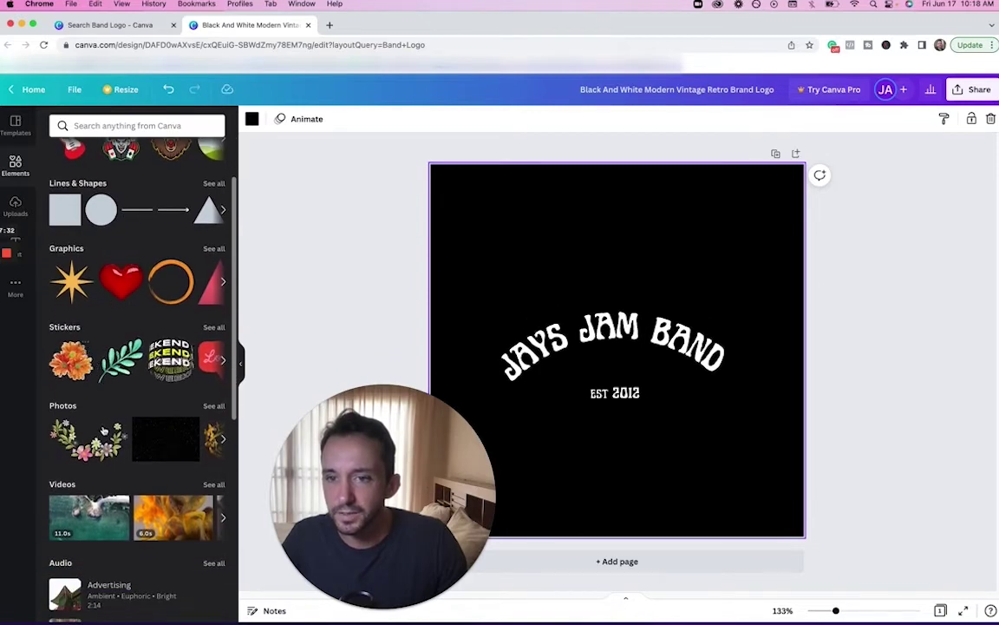
{"action": "scroll", "coordinate": [108, 501], "scroll_direction": "down", "scroll_amount": 1}
{"action": "scroll", "coordinate": [108, 500], "scroll_direction": "down", "scroll_amount": 10}
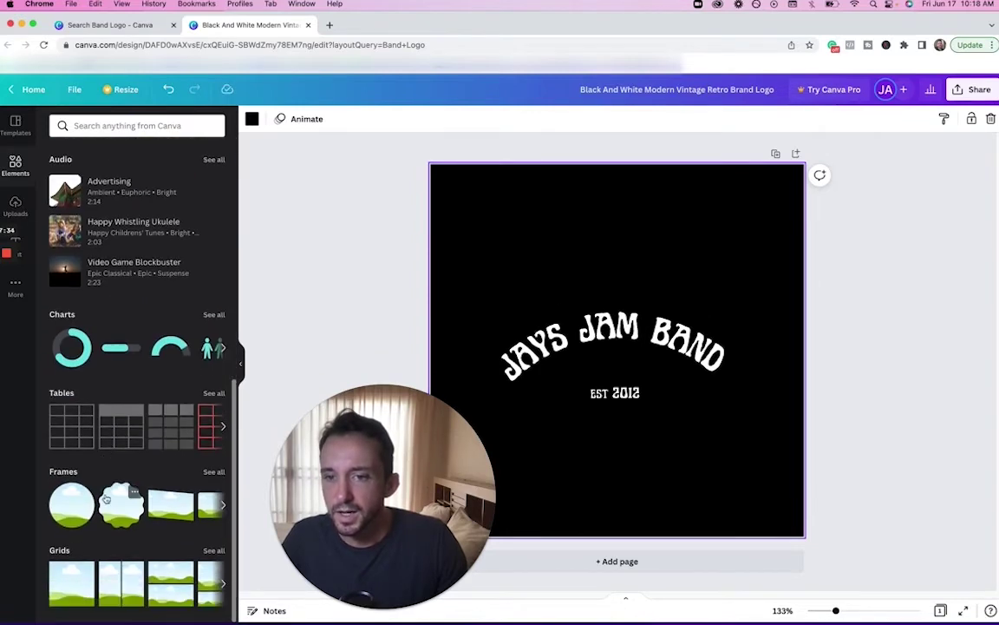
{"action": "scroll", "coordinate": [108, 347], "scroll_direction": "up", "scroll_amount": 15}
- Search elements for 'guitar' and place the white guitar graphic above the title
{"action": "left_click", "coordinate": [138, 127]}
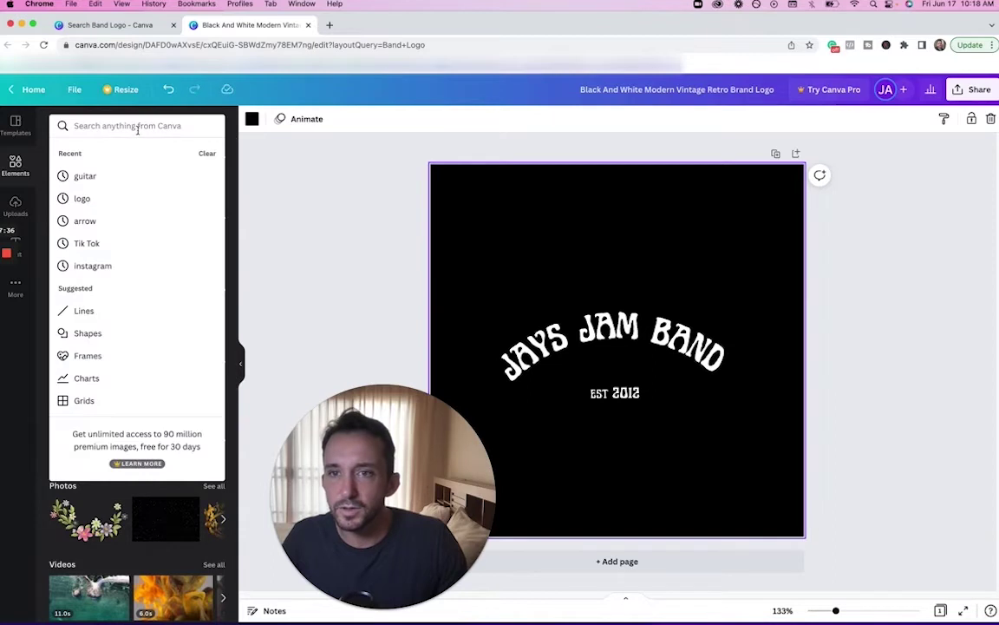
{"action": "type", "text": "guitar"}
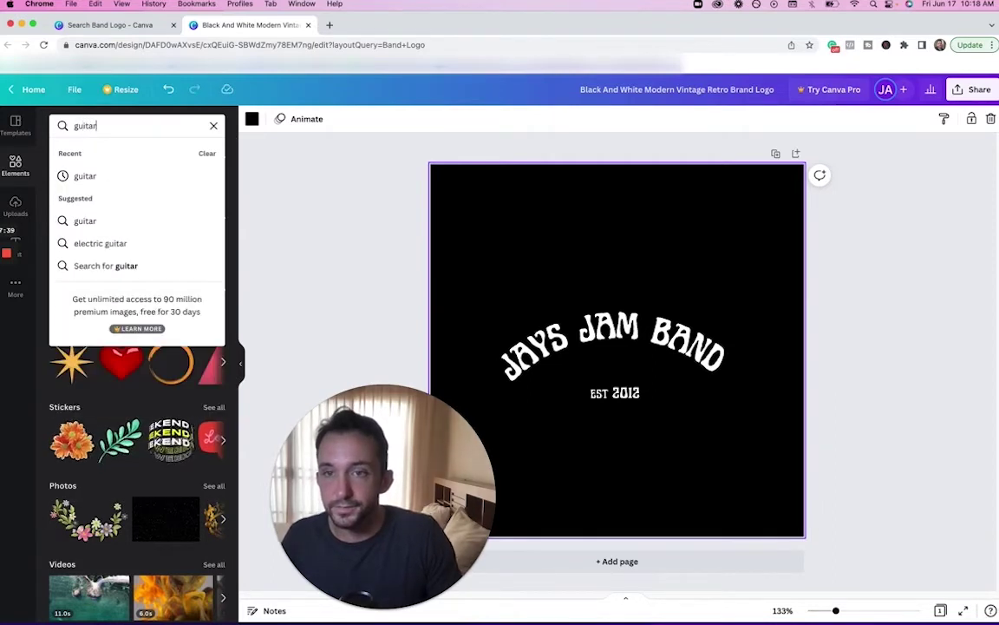
{"action": "key", "text": "Return"}
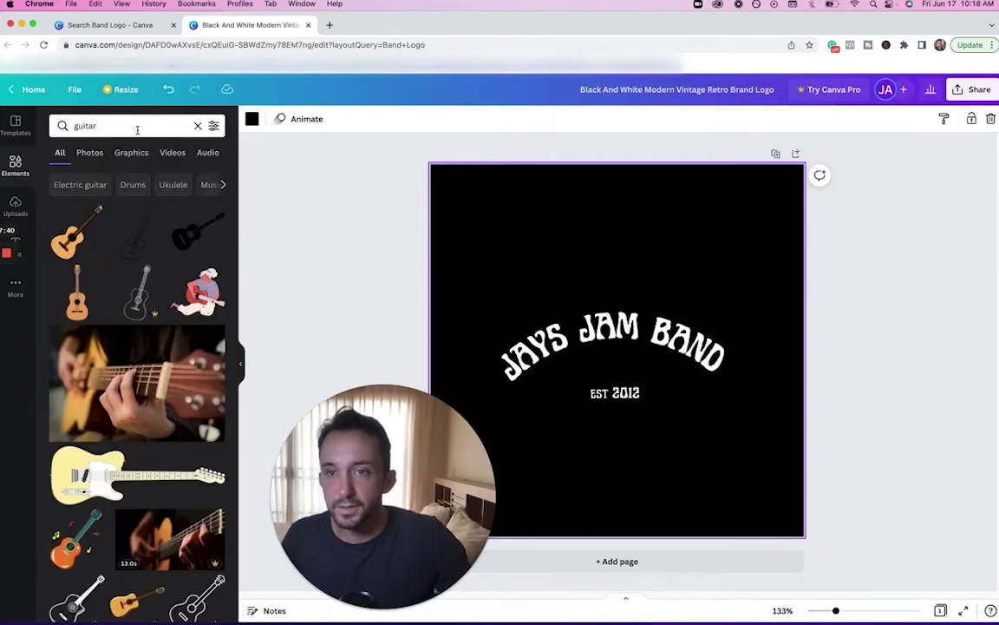
{"action": "scroll", "coordinate": [211, 307], "scroll_direction": "down", "scroll_amount": 3}
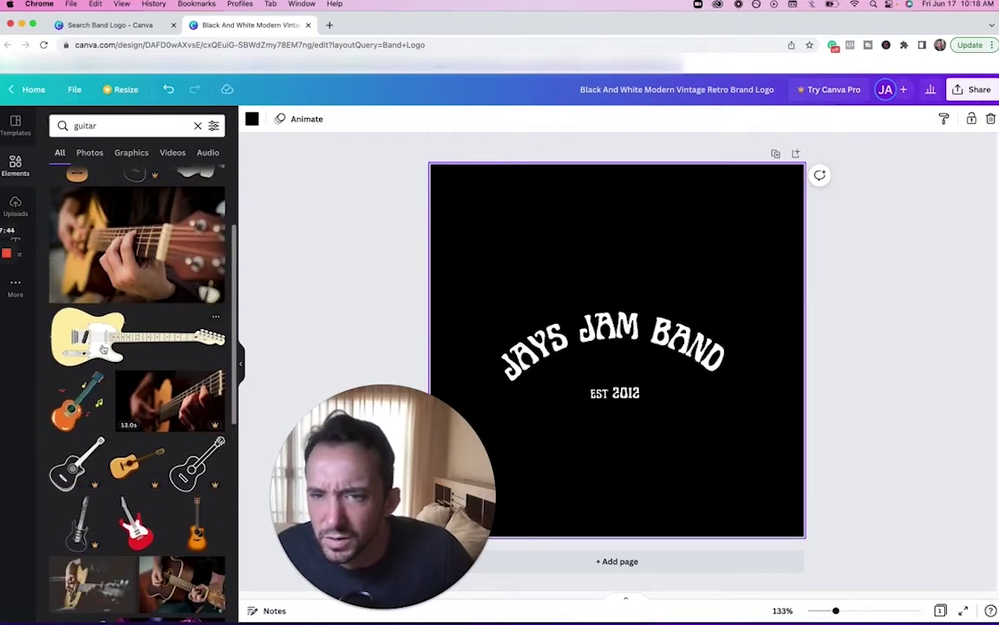
{"action": "scroll", "coordinate": [193, 424], "scroll_direction": "down", "scroll_amount": 2}
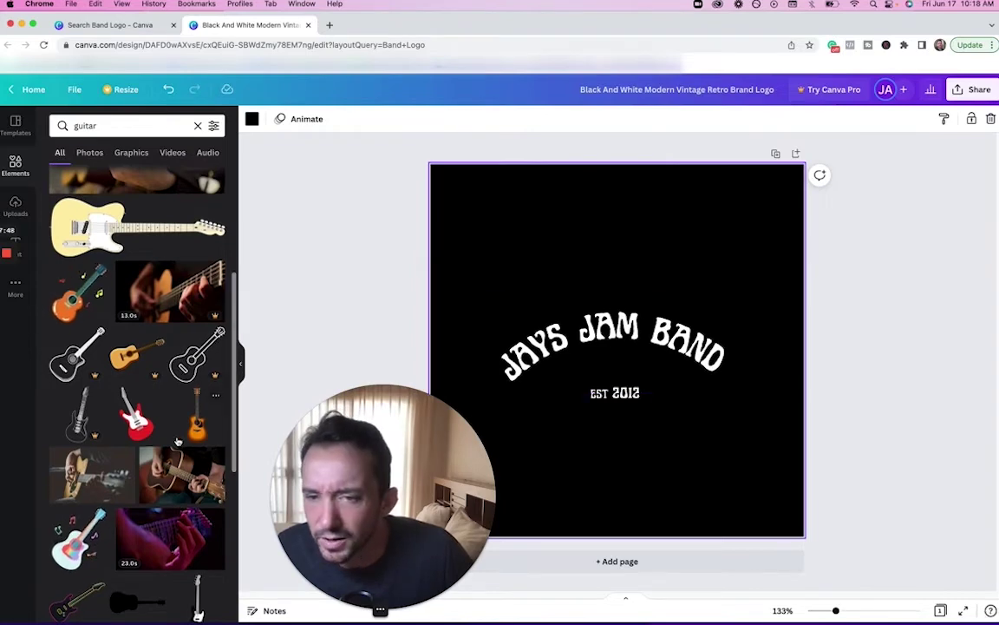
{"action": "scroll", "coordinate": [177, 442], "scroll_direction": "down", "scroll_amount": 5}
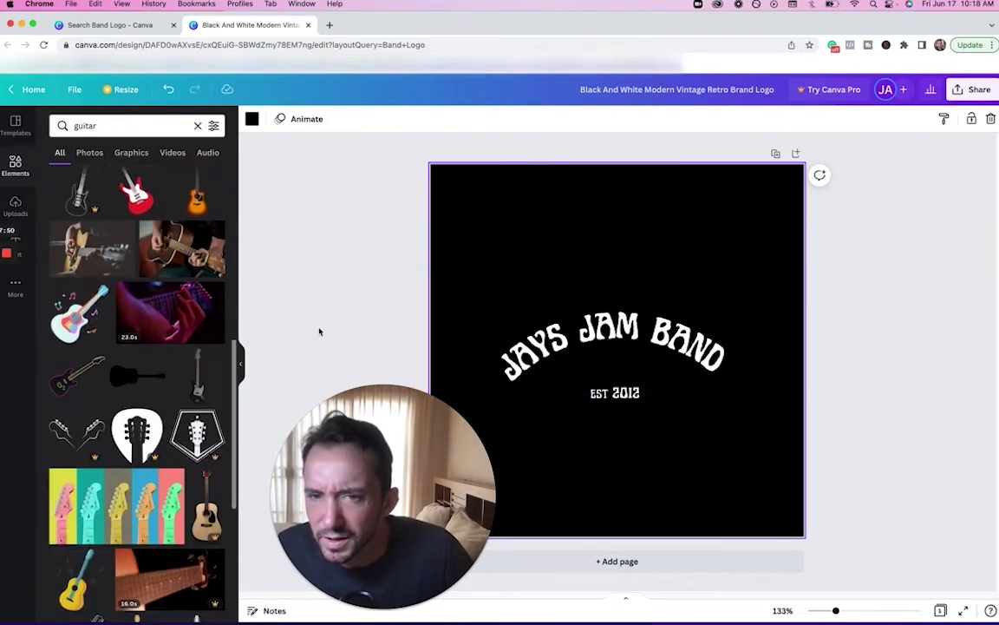
{"action": "left_click_drag", "start_coordinate": [198, 375], "coordinate": [519, 266]}
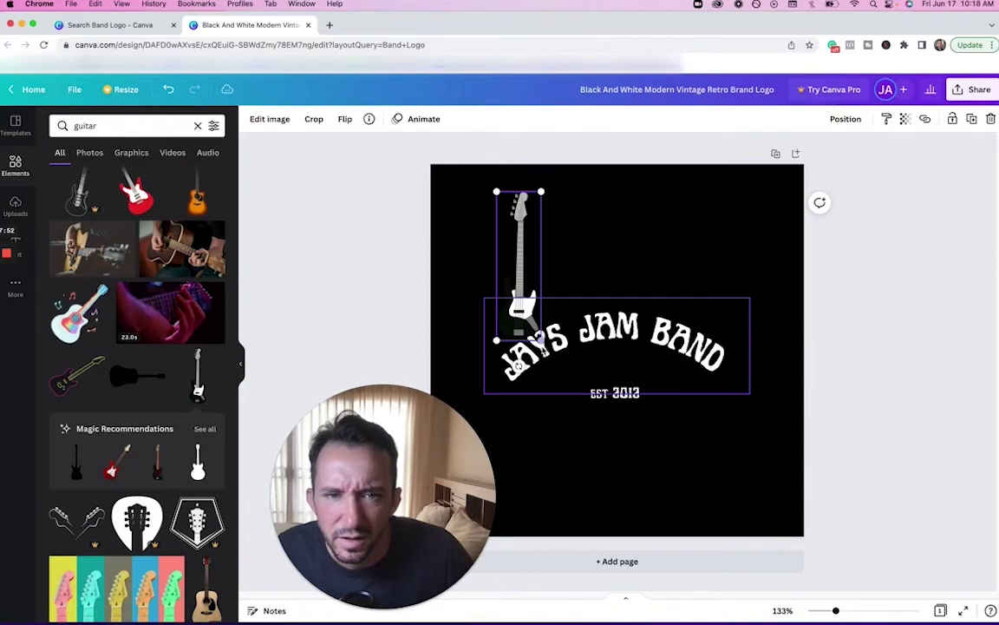
- Replace the trial bass guitar with a black acoustic guitar above the JAYS JAM BAND title, then show its colours
{"action": "left_click_drag", "start_coordinate": [539, 339], "coordinate": [540, 270]}
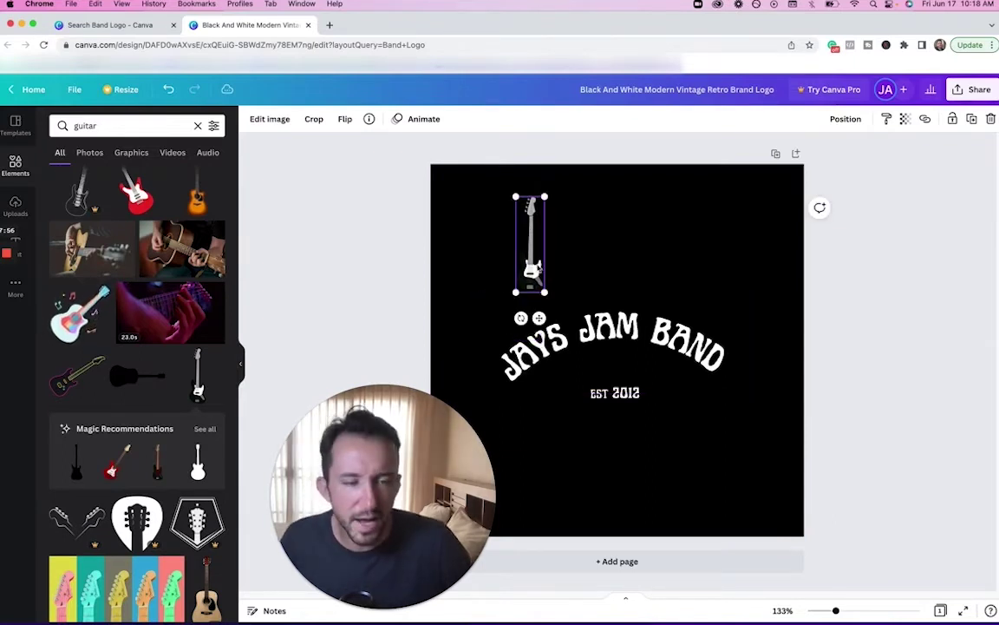
{"action": "key", "text": "Delete"}
{"action": "scroll", "coordinate": [160, 337], "scroll_direction": "up", "scroll_amount": 5}
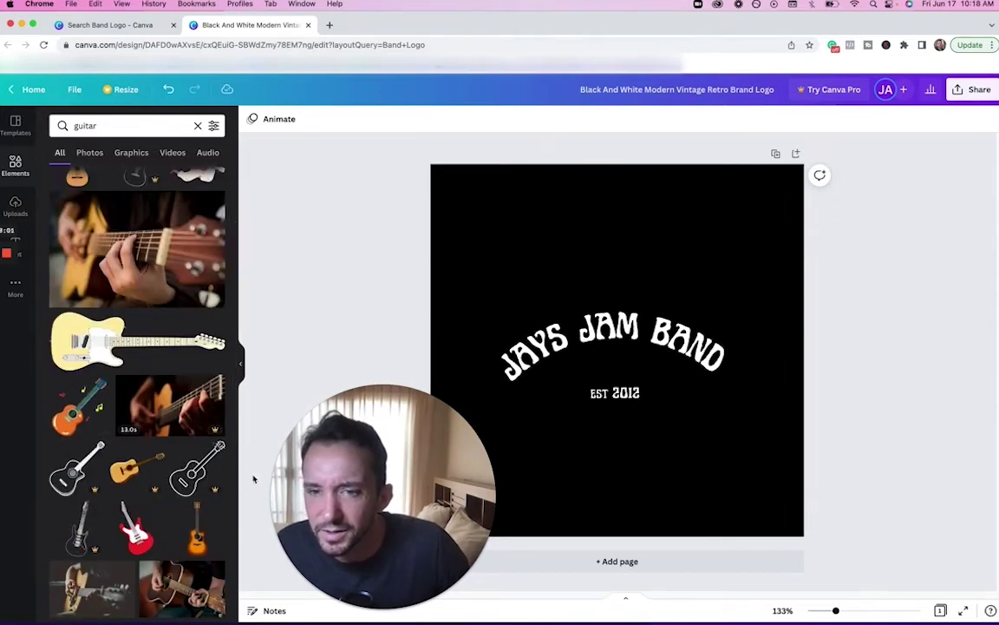
{"action": "scroll", "coordinate": [160, 503], "scroll_direction": "up", "scroll_amount": 3}
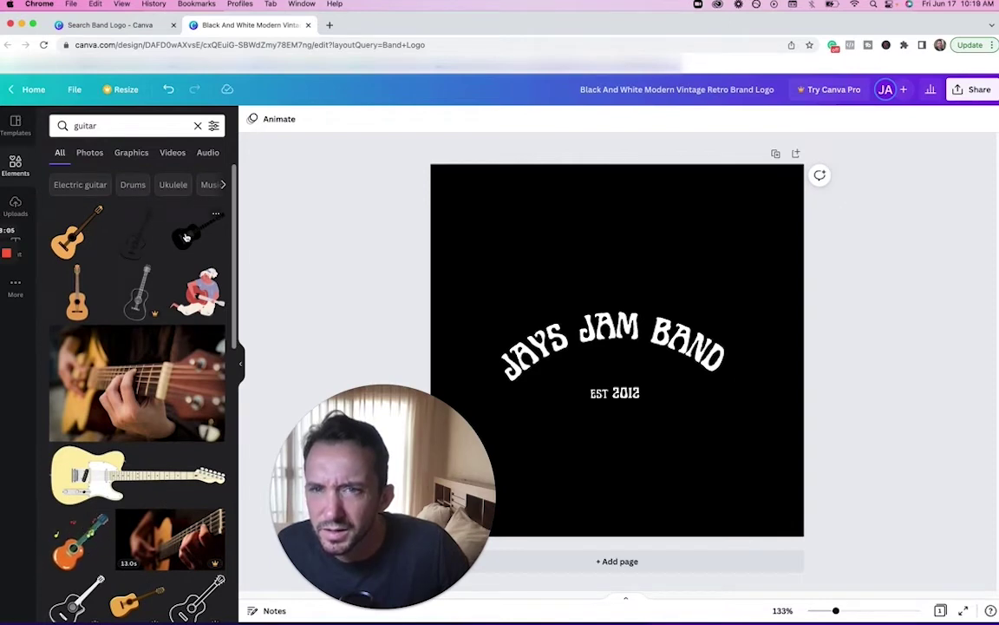
{"action": "left_click", "coordinate": [562, 338]}
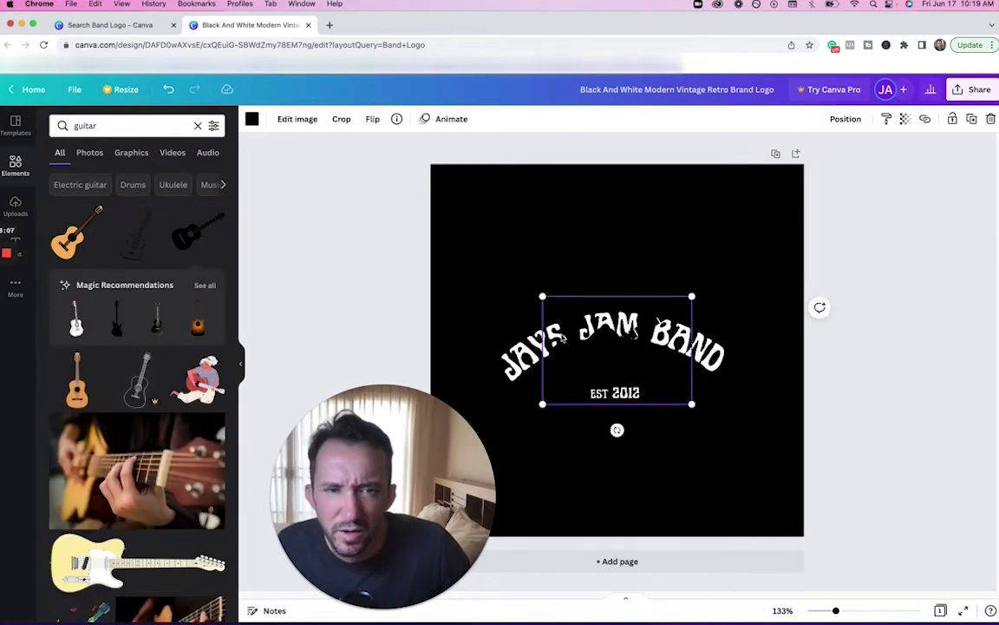
{"action": "left_click_drag", "start_coordinate": [622, 361], "coordinate": [617, 247]}
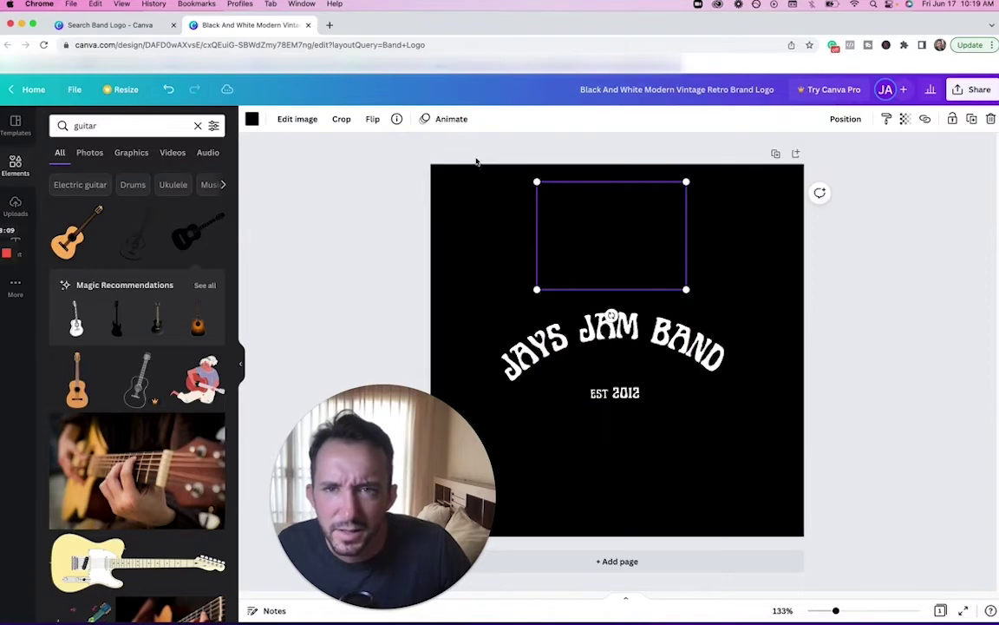
{"action": "left_click", "coordinate": [251, 119]}
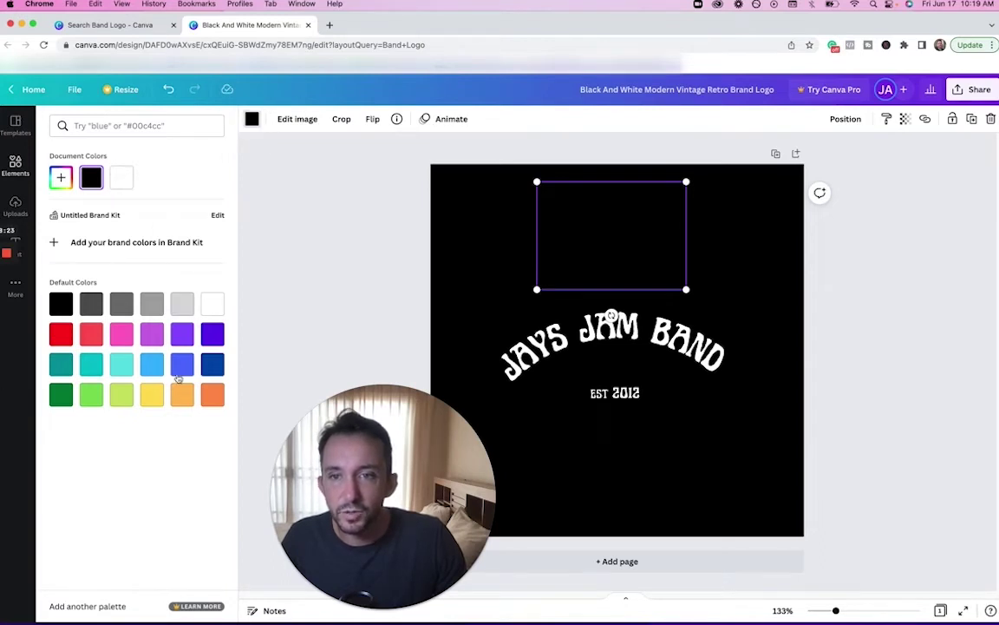
- Give the acoustic guitar a custom near-white colour, #F1F1F1
{"action": "left_click", "coordinate": [53, 179]}
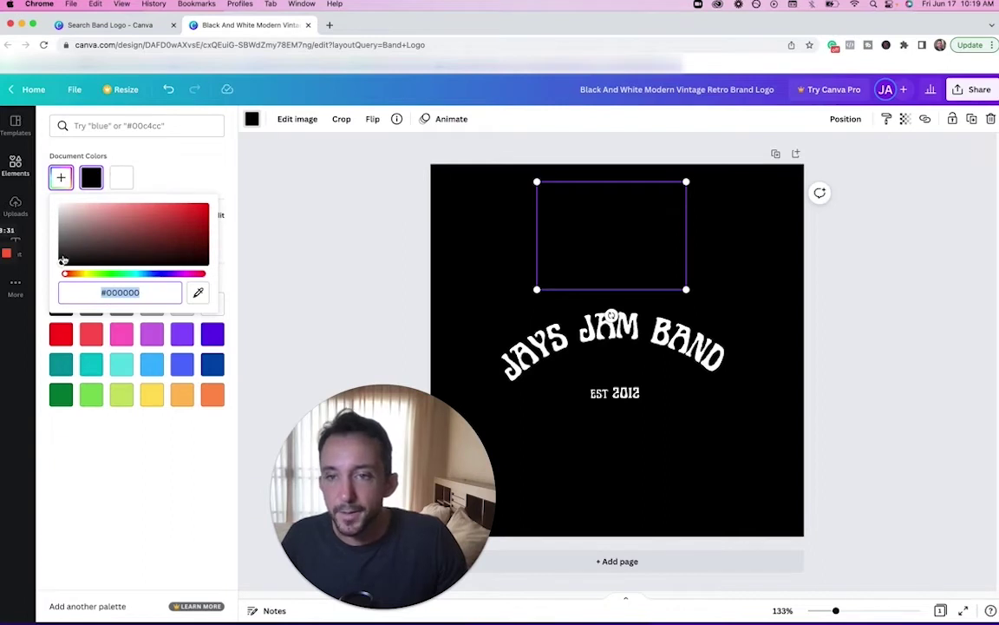
{"action": "left_click_drag", "start_coordinate": [61, 263], "coordinate": [50, 209]}
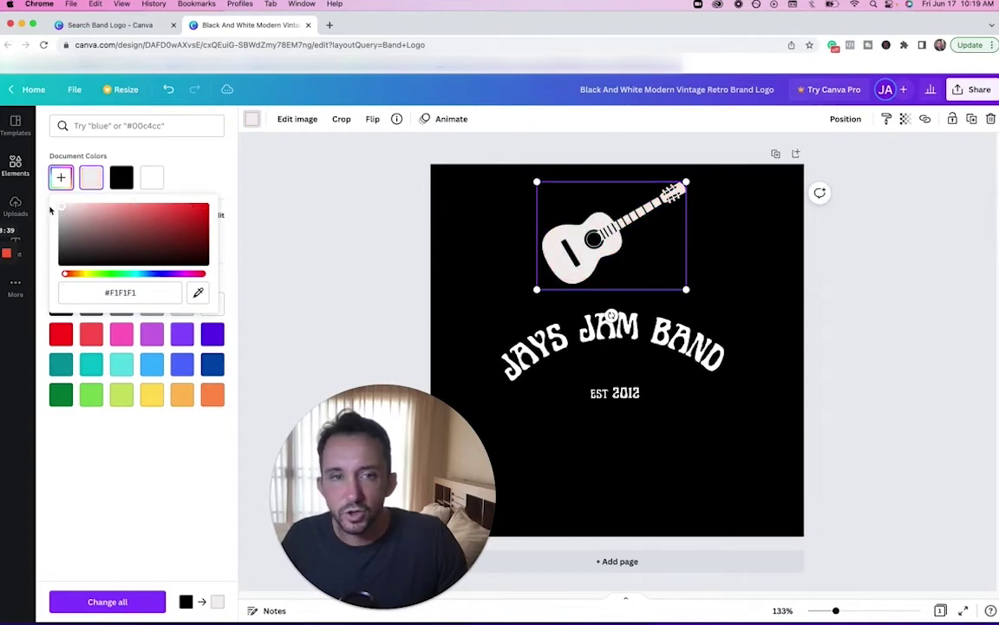
{"action": "key", "text": "Escape"}
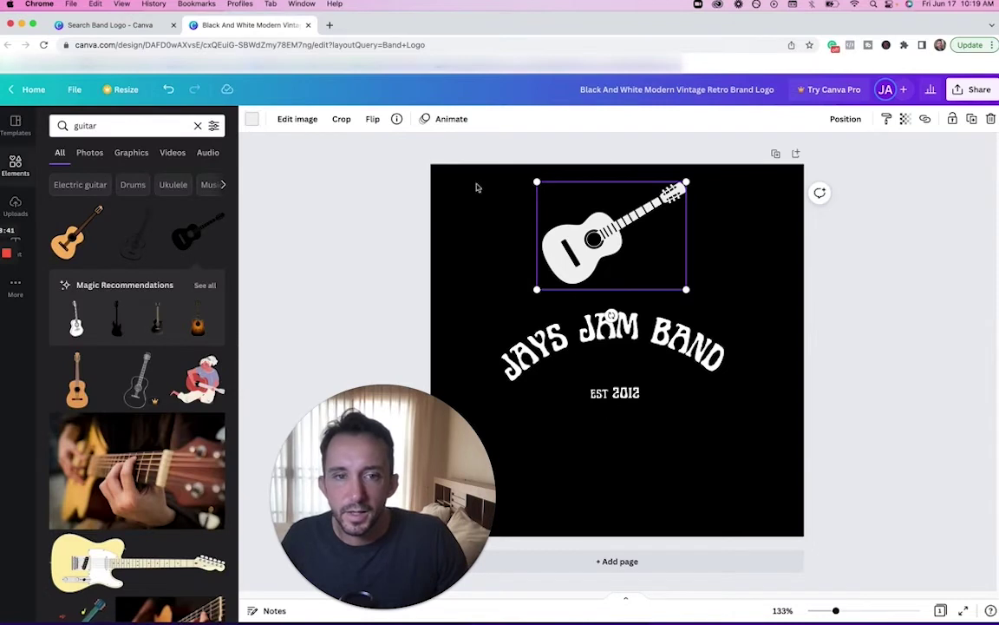
- Shrink the white guitar and centre it beneath the arched band name, moving EST 2012 aside
{"action": "left_click_drag", "start_coordinate": [604, 250], "coordinate": [618, 270]}
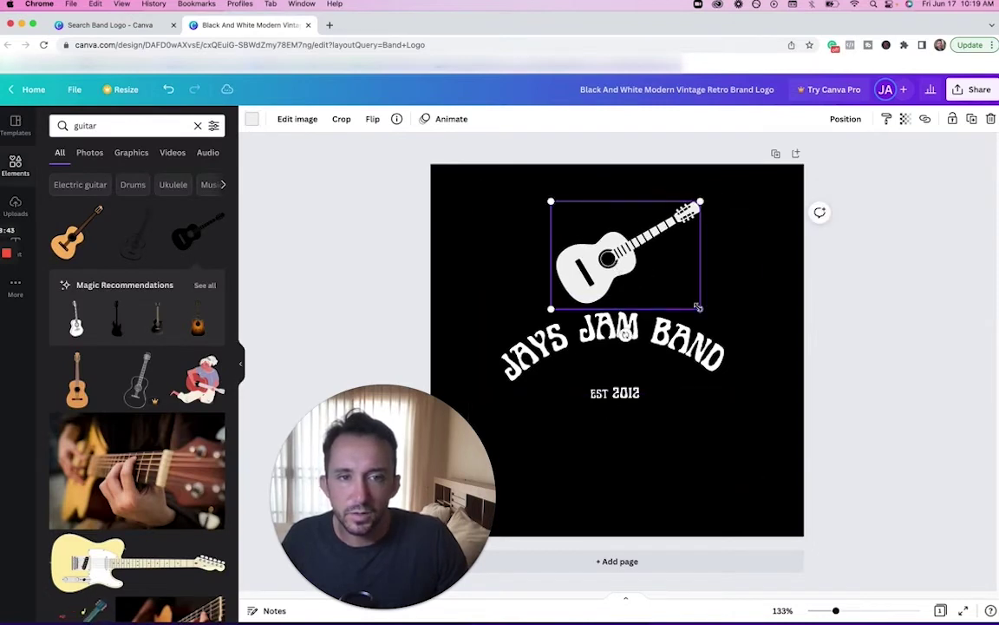
{"action": "left_click_drag", "start_coordinate": [701, 307], "coordinate": [646, 261]}
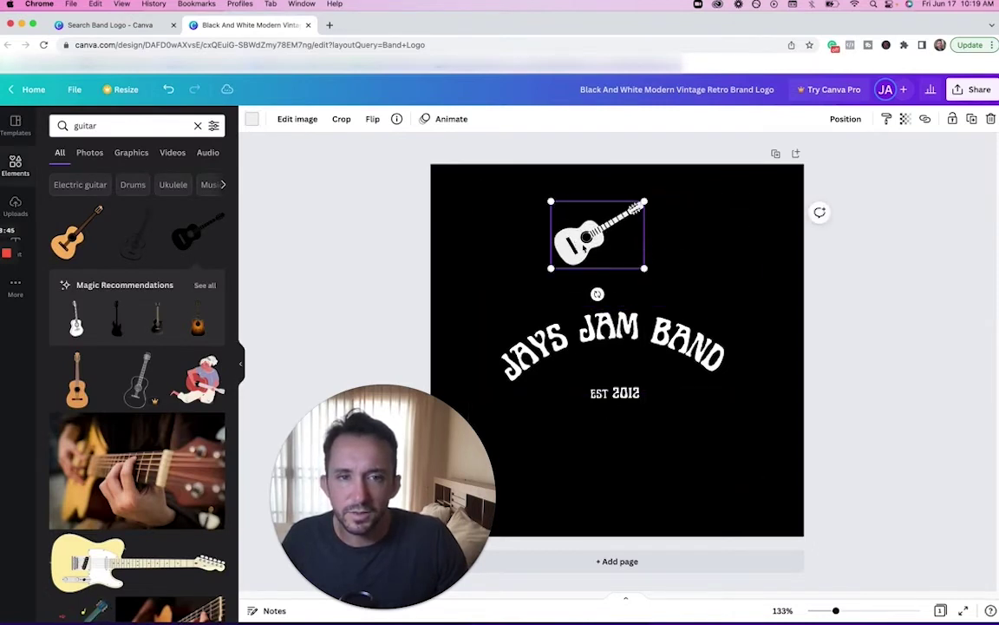
{"action": "left_click_drag", "start_coordinate": [599, 230], "coordinate": [577, 411]}
{"action": "left_click_drag", "start_coordinate": [637, 401], "coordinate": [687, 421]}
{"action": "left_click_drag", "start_coordinate": [618, 445], "coordinate": [619, 370]}
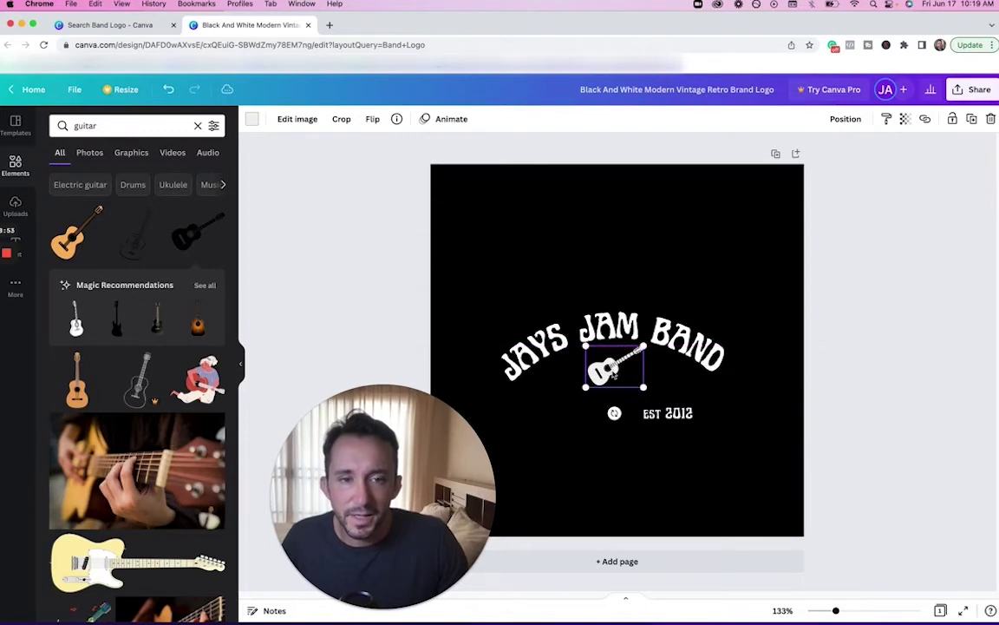
{"action": "left_click_drag", "start_coordinate": [660, 412], "coordinate": [612, 402]}
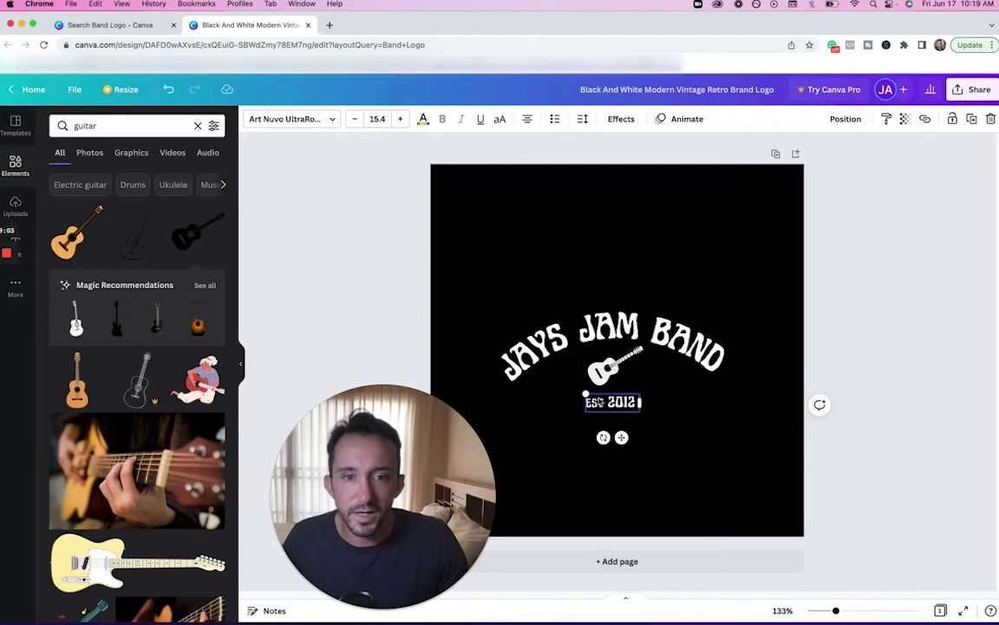
- Enlarge the EST 2012 text and centre it below the guitar
{"action": "mouse_move", "coordinate": [584, 395]}
{"action": "left_mouse_down"}
{"action": "mouse_move", "coordinate": [570, 388]}
{"action": "mouse_move", "coordinate": [595, 408]}
{"action": "left_mouse_up"}
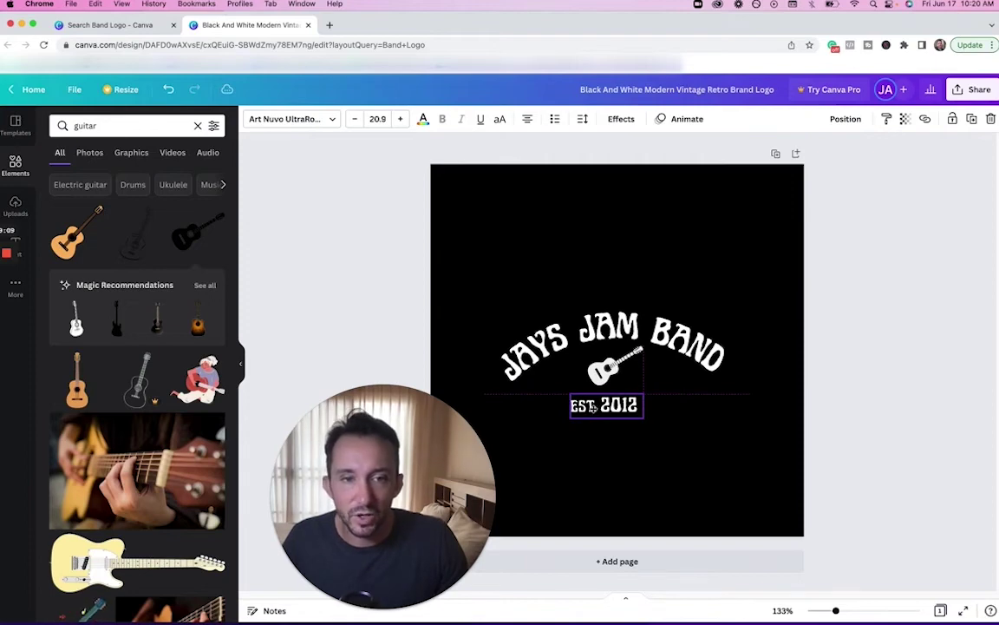
{"action": "left_click_drag", "start_coordinate": [594, 408], "coordinate": [594, 406]}
{"action": "left_click", "coordinate": [587, 218]}
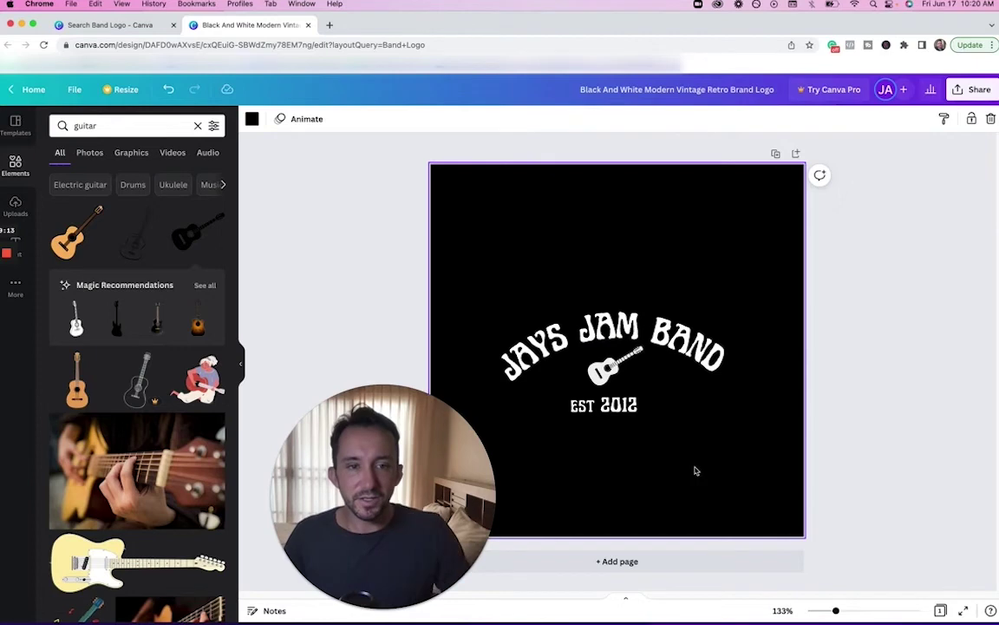
- Select the title, guitar and EST 2012 together and nudge the whole logo up slightly
{"action": "left_click_drag", "start_coordinate": [644, 441], "coordinate": [458, 225]}
{"action": "mouse_move", "coordinate": [618, 369]}
{"action": "left_mouse_down"}
{"action": "mouse_move", "coordinate": [618, 355]}
{"action": "mouse_move", "coordinate": [619, 373]}
{"action": "left_mouse_up"}
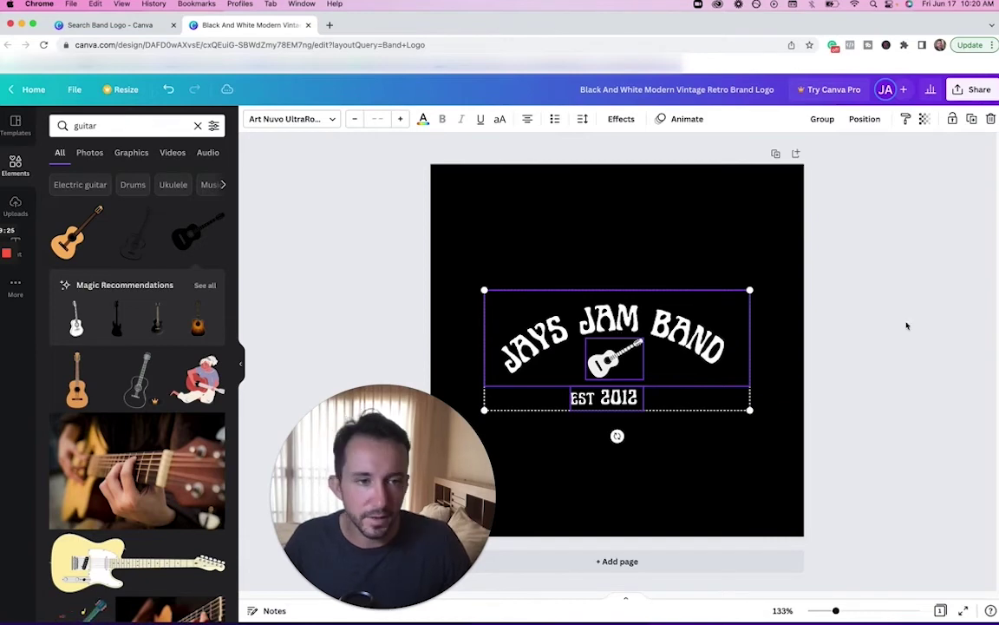
{"action": "left_click", "coordinate": [754, 346]}
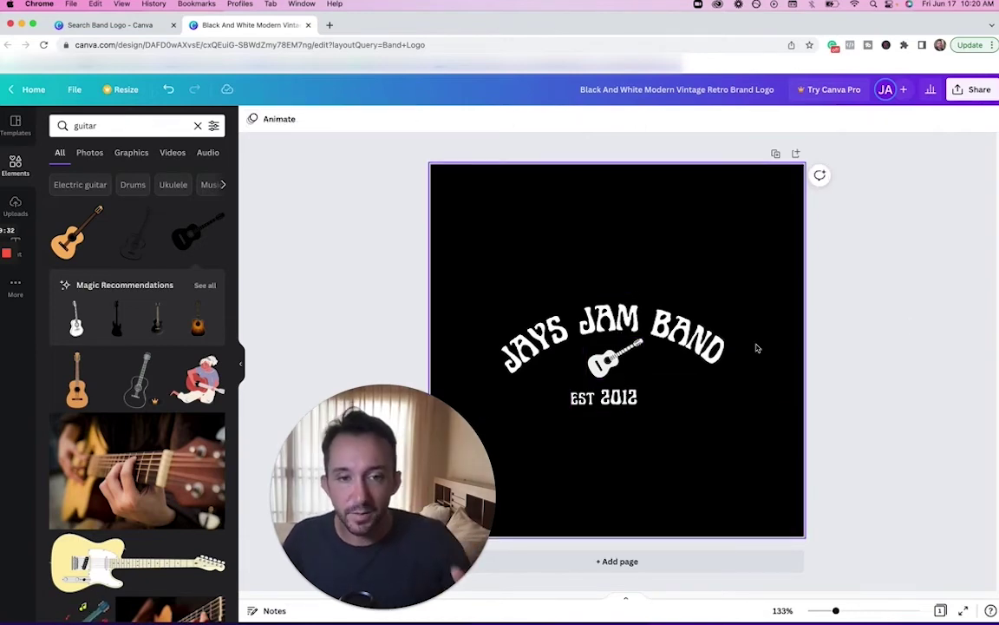
{"action": "left_click", "coordinate": [950, 370]}
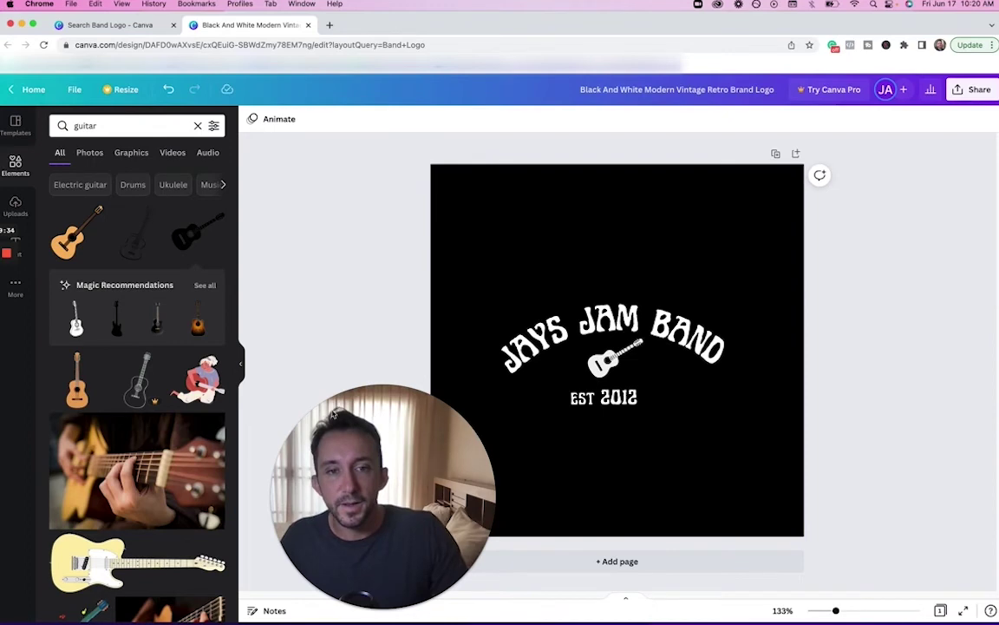
{"action": "left_click_drag", "start_coordinate": [386, 468], "coordinate": [317, 411]}
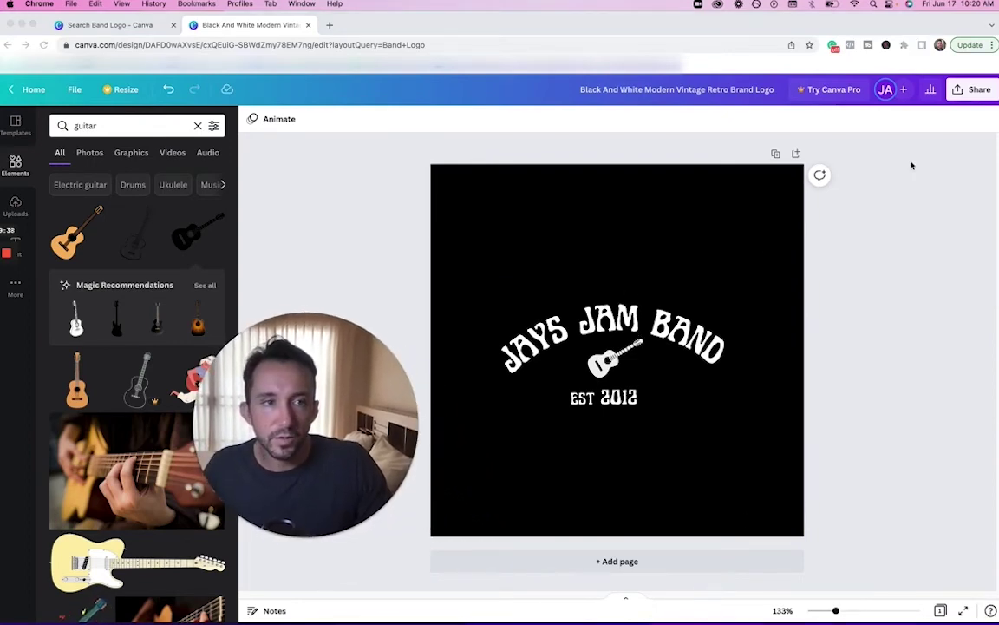
{"action": "left_click", "coordinate": [958, 90]}
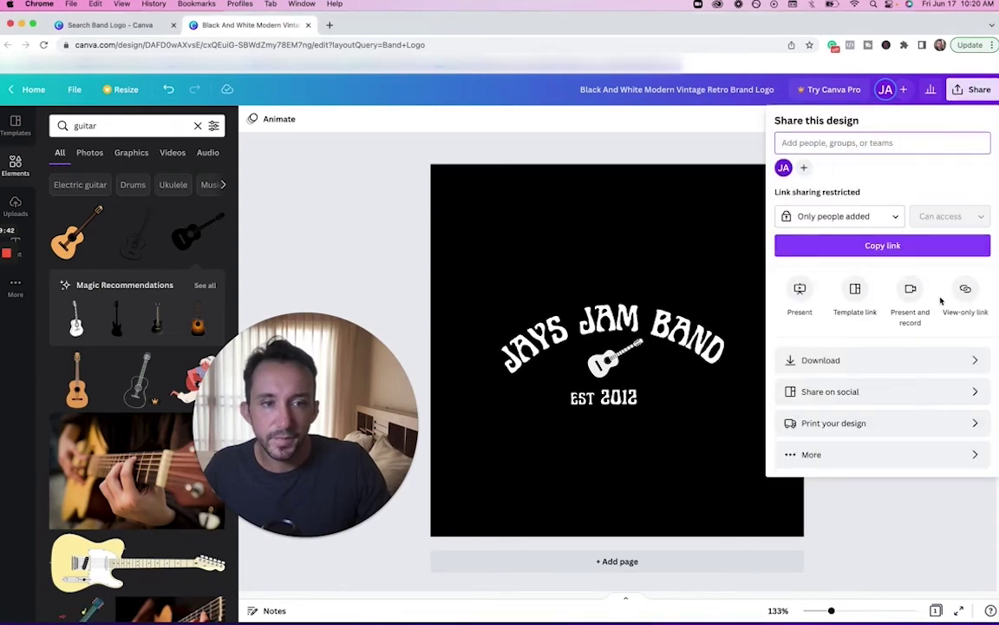
- Download the band logo as a PNG file and open the downloaded image
{"action": "left_click", "coordinate": [876, 363]}
{"action": "left_click", "coordinate": [947, 174]}
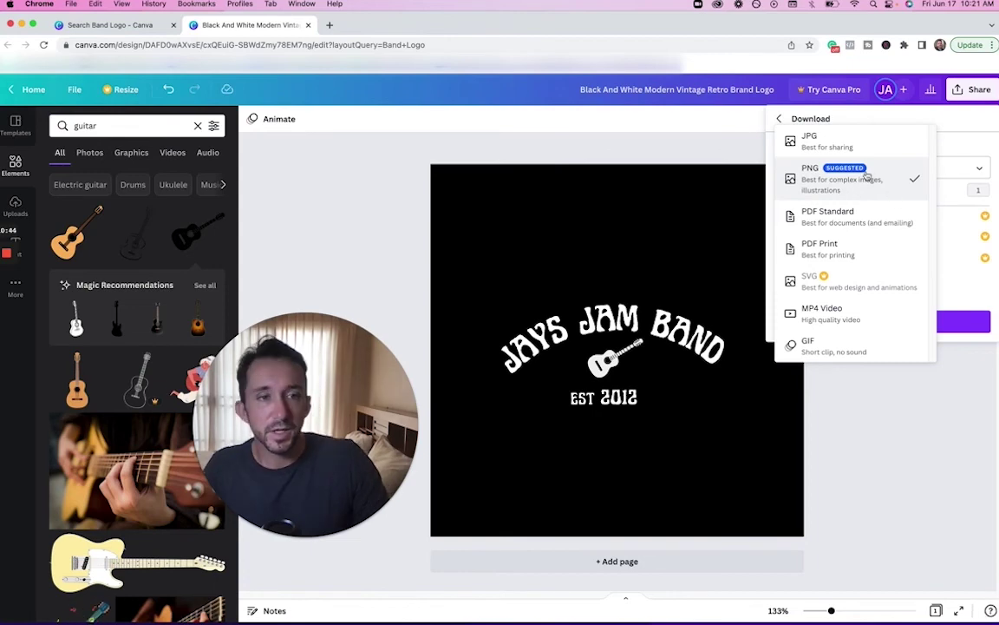
{"action": "left_click", "coordinate": [944, 256]}
{"action": "left_click", "coordinate": [886, 325]}
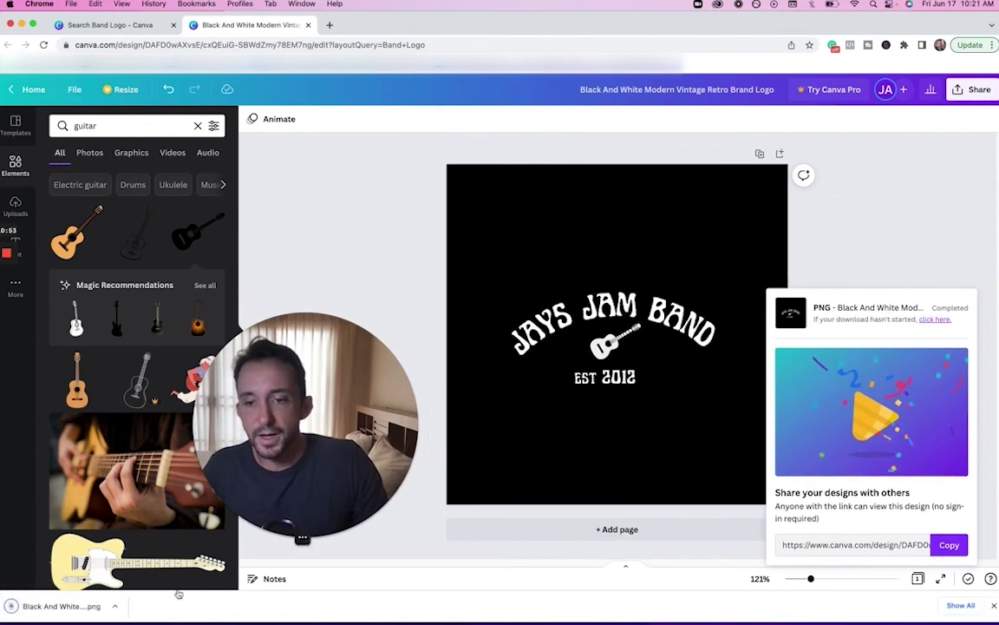
{"action": "left_click", "coordinate": [70, 607]}
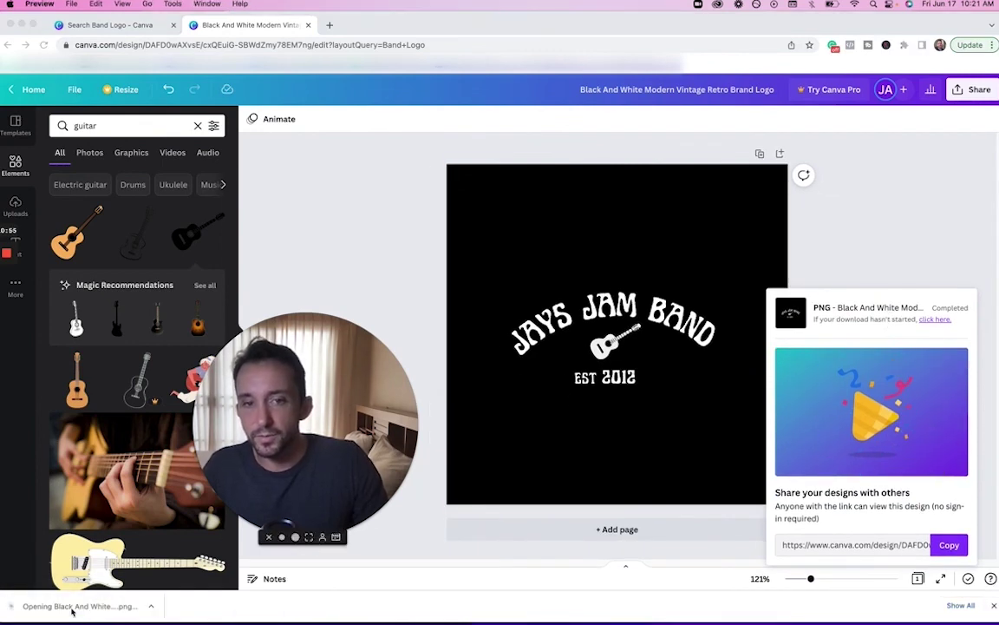